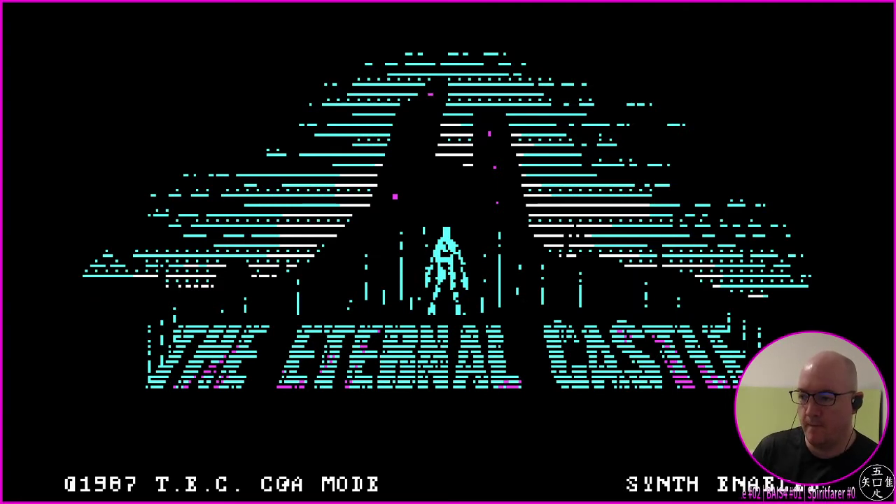
Skip the title screen and return the start menu selection to CONTINUE
{"action": "key", "text": "Return"}
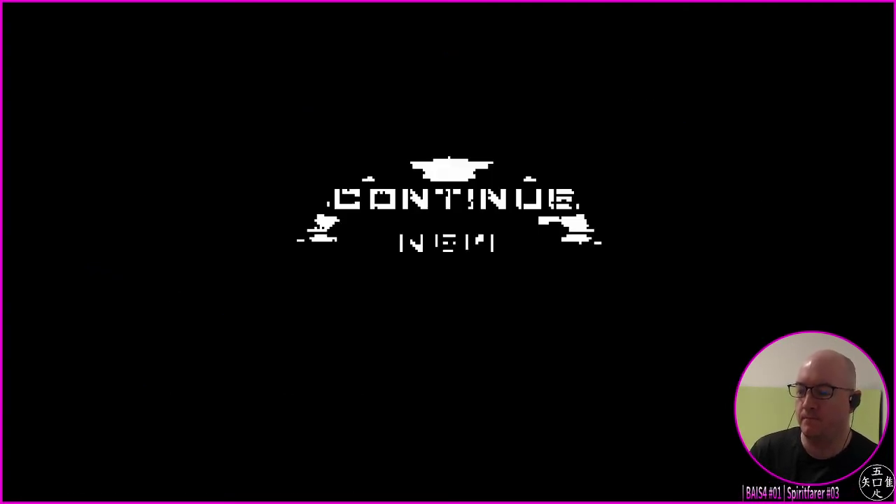
{"action": "key", "text": "Down"}
{"action": "key", "text": "Up"}
{"action": "key", "text": "Down"}
{"action": "key", "text": "Down"}
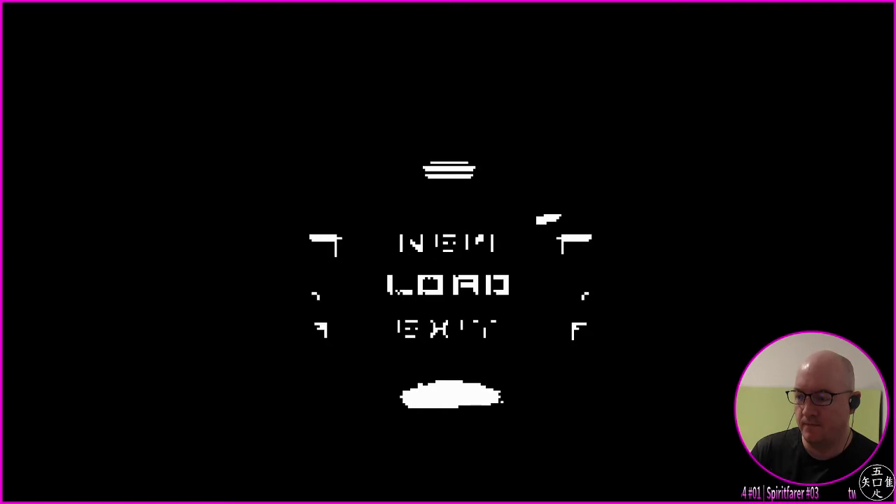
{"action": "key", "text": "Down"}
{"action": "key", "text": "Down"}
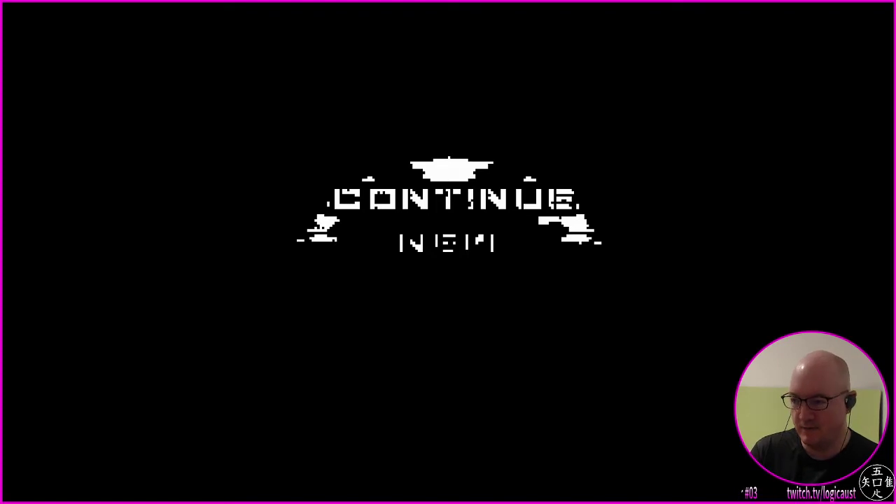
Load the saved game, grab the health ring, and pick up the key item by the gate
{"action": "key", "text": "Return"}
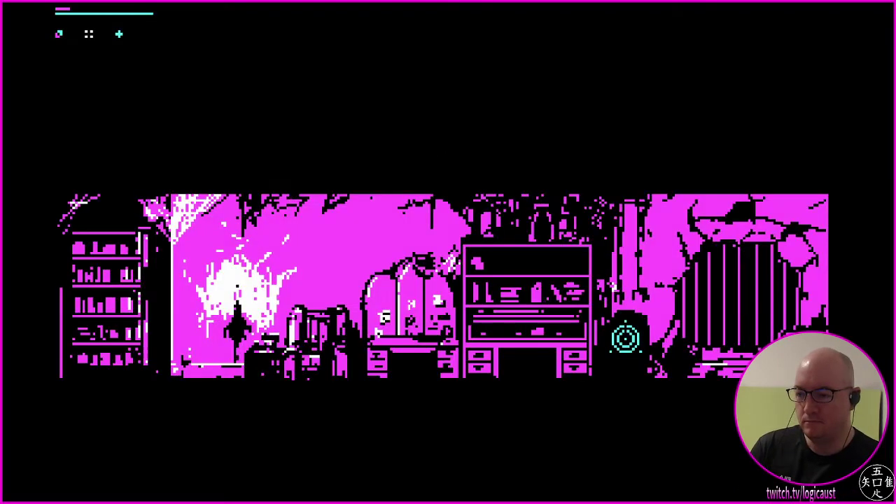
{"action": "key", "text": "Right"}
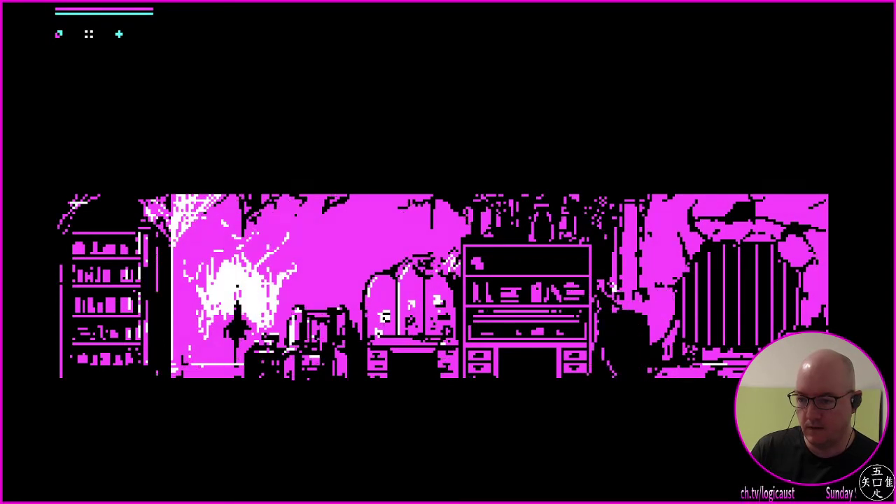
{"action": "key", "text": "Left"}
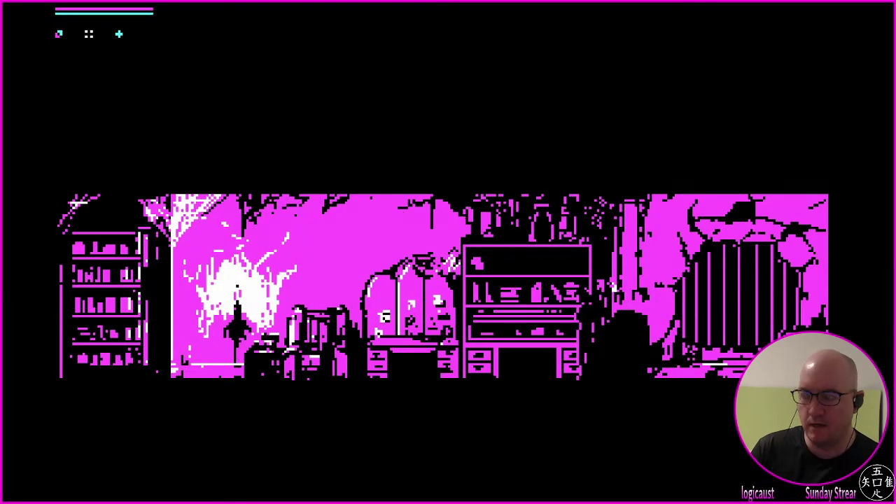
{"action": "key", "text": "Right"}
{"action": "key", "text": "Right"}
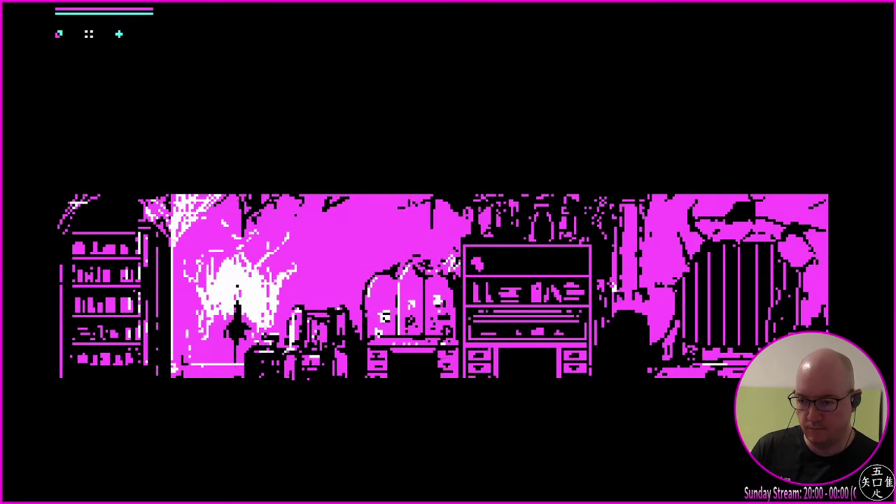
{"action": "key", "text": "Right"}
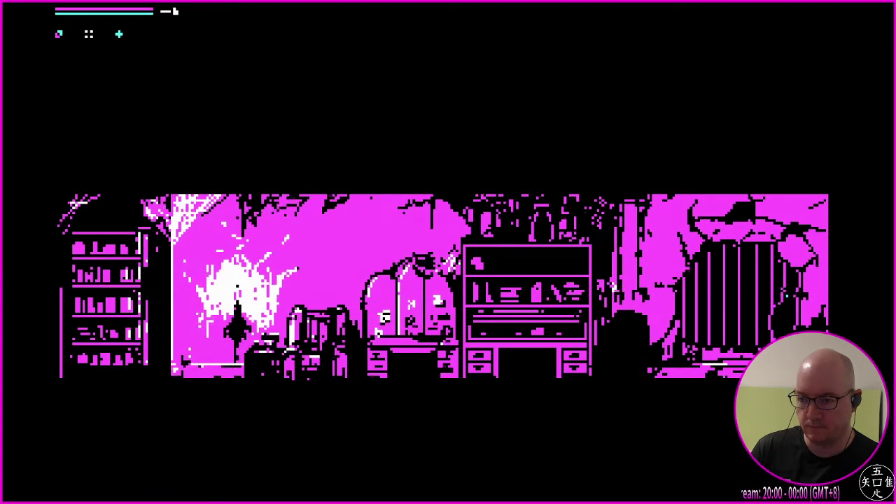
Read and close the diary page on the shelf, then head back toward the desk
{"action": "key", "text": "Left"}
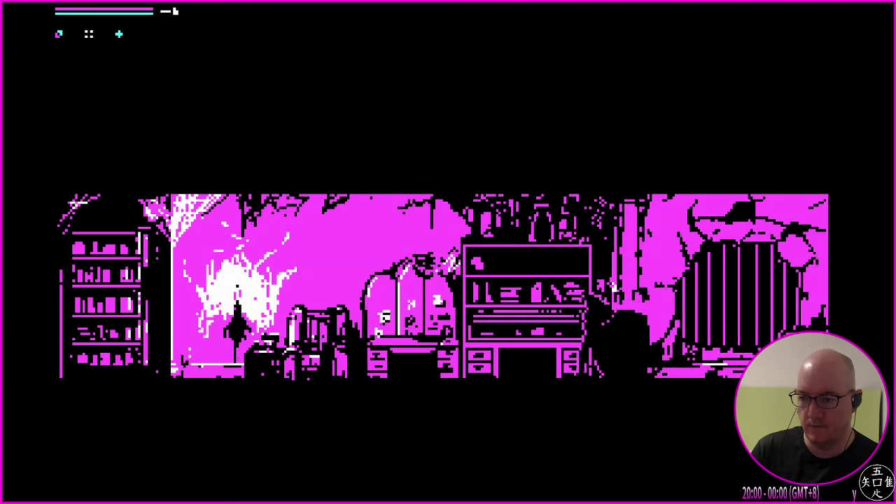
{"action": "key", "text": "Left"}
{"action": "key", "text": "Right"}
{"action": "key", "text": "Up"}
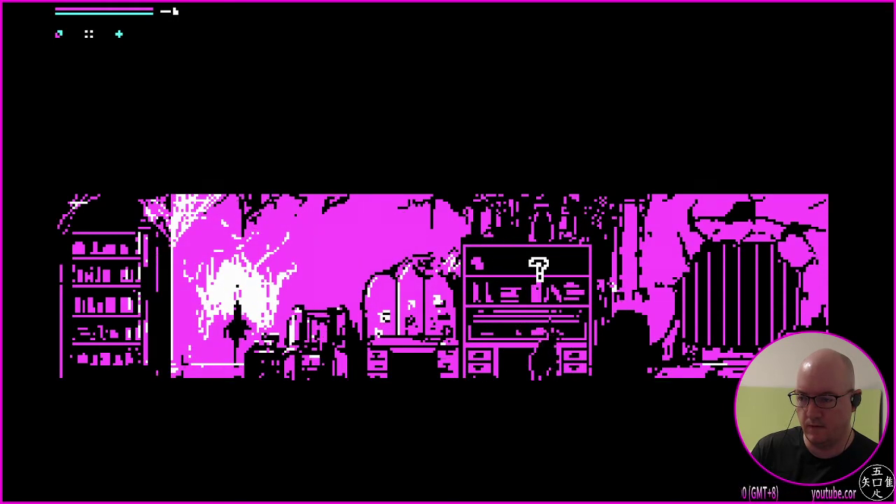
{"action": "key", "text": "Up"}
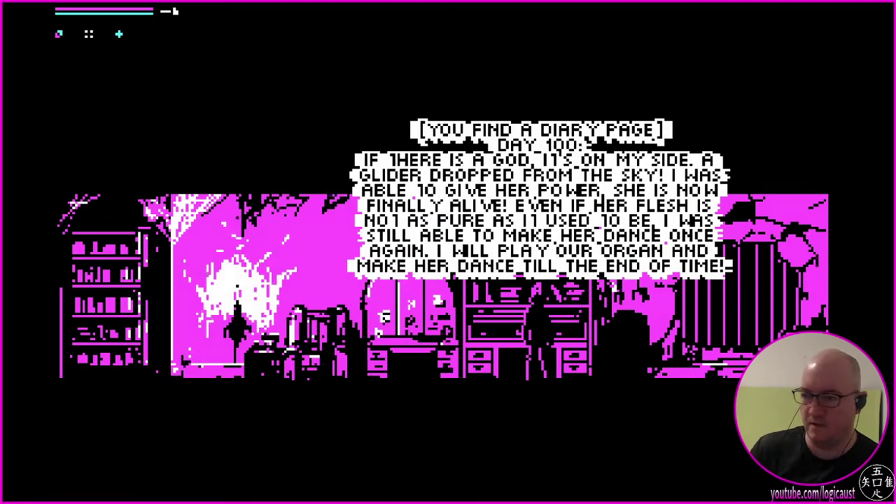
{"action": "key", "text": "Return"}
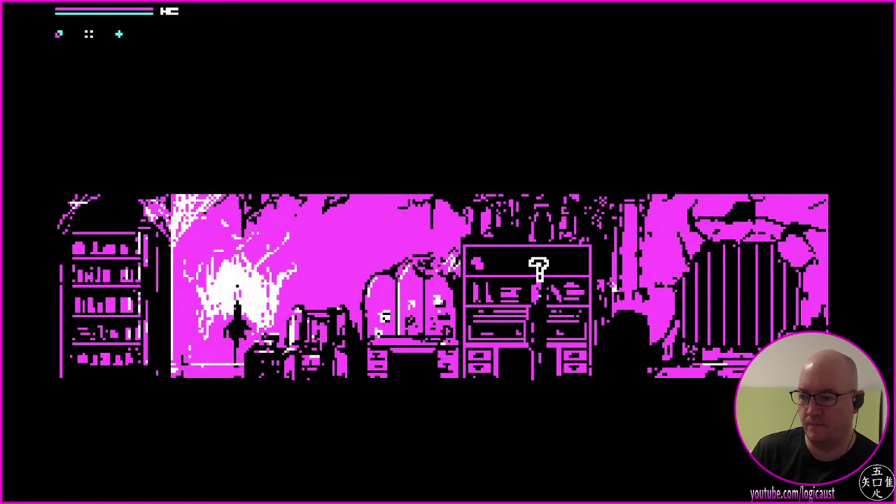
{"action": "key", "text": "Left"}
{"action": "key", "text": "Left"}
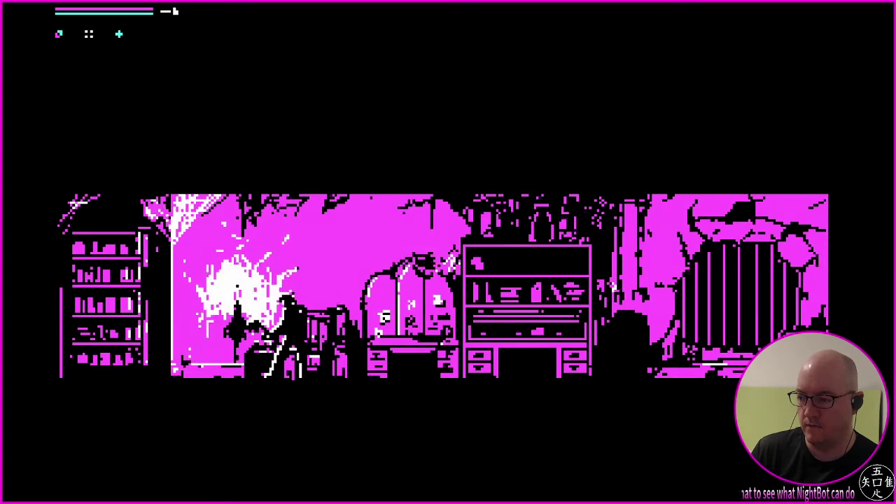
Pause the game and open the collected items list
{"action": "key", "text": "Escape"}
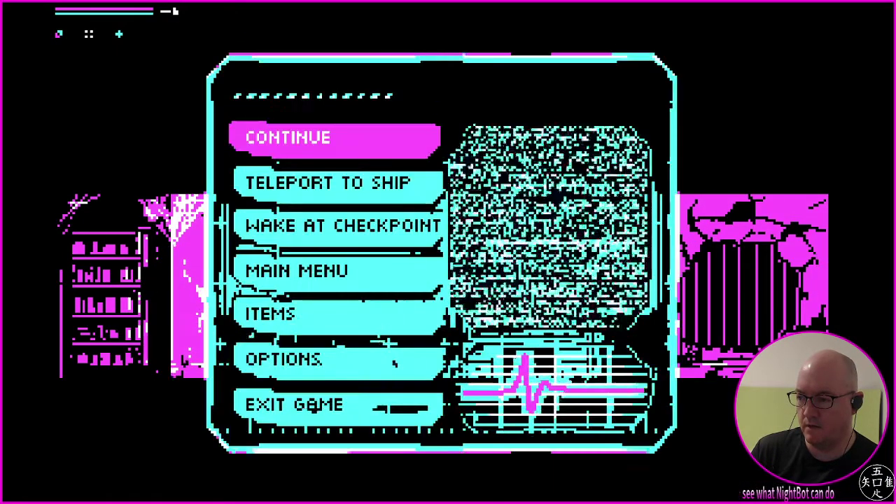
{"action": "key", "text": "Down"}
{"action": "key", "text": "Down"}
{"action": "key", "text": "Down"}
{"action": "key", "text": "Down"}
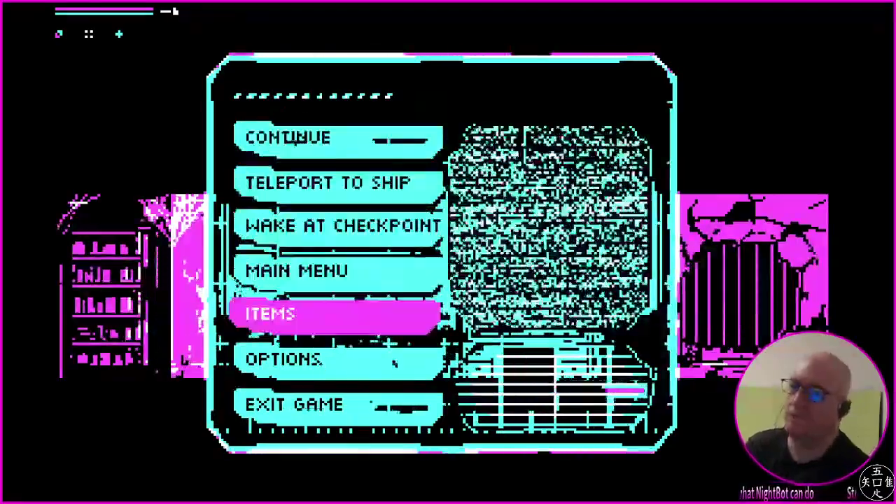
{"action": "key", "text": "Down"}
{"action": "key", "text": "Up"}
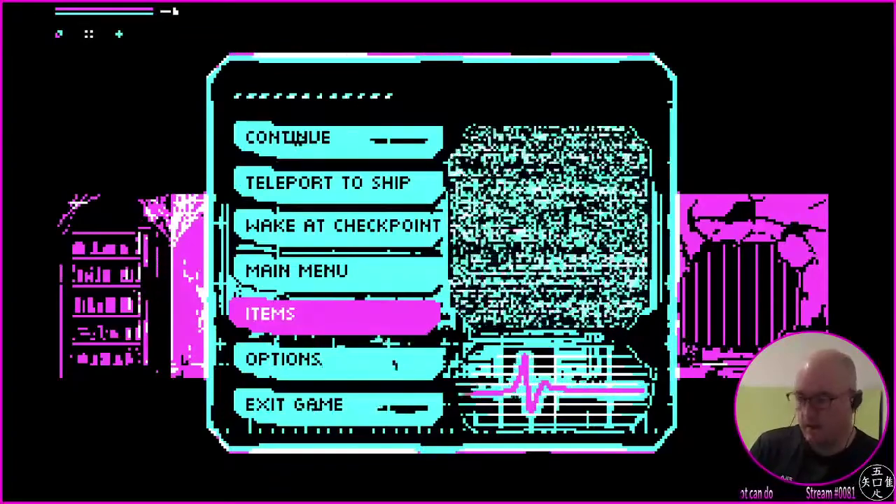
{"action": "key", "text": "Return"}
Browse the items, including AR ETA and PACEMAKER, then leave the list and move up the menu
{"action": "key", "text": "Down"}
{"action": "key", "text": "Down"}
{"action": "key", "text": "Down"}
{"action": "key", "text": "Down"}
{"action": "key", "text": "Down"}
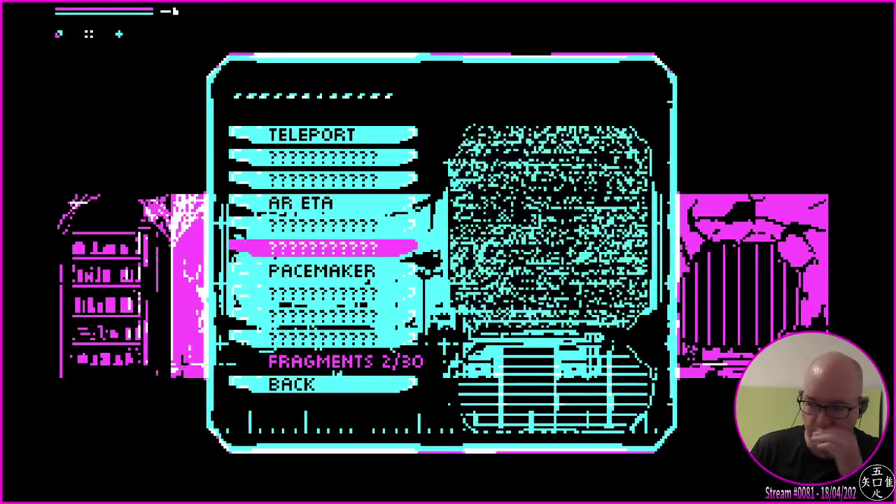
{"action": "key", "text": "Down"}
{"action": "key", "text": "Down"}
{"action": "key", "text": "Down"}
{"action": "key", "text": "Down"}
{"action": "key", "text": "Down"}
{"action": "key", "text": "Down"}
{"action": "key", "text": "Up"}
{"action": "key", "text": "Up"}
{"action": "key", "text": "Up"}
{"action": "key", "text": "Down"}
{"action": "key", "text": "Down"}
{"action": "key", "text": "Down"}
{"action": "key", "text": "Return"}
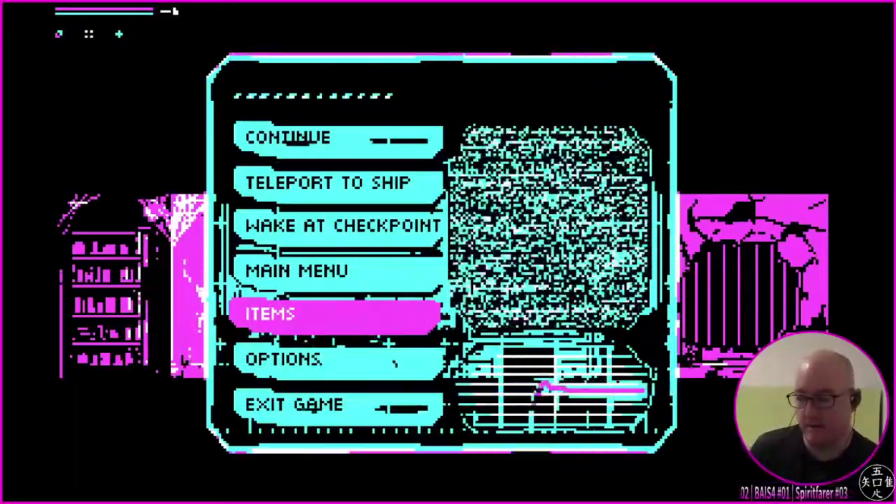
{"action": "key", "text": "Up"}
{"action": "key", "text": "Up"}
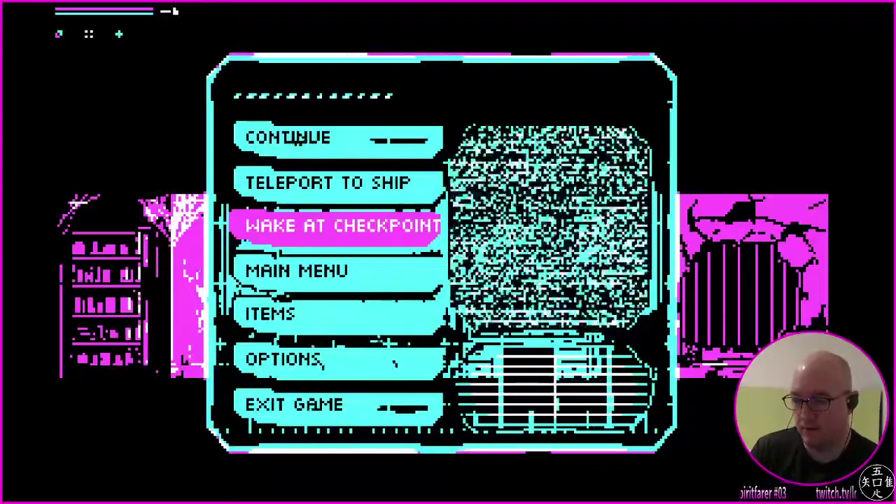
{"action": "key", "text": "Up"}
{"action": "key", "text": "Up"}
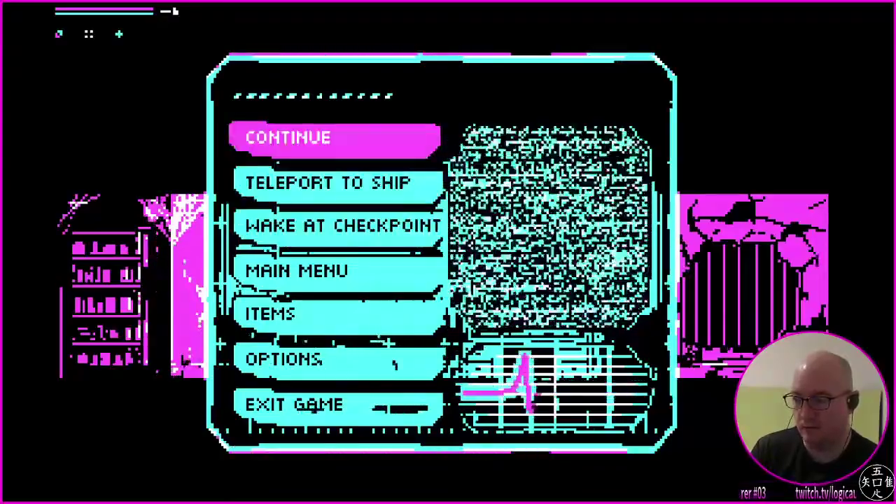
Resume play, open the hidden bookshelf doorway, then teleport back to the ship
{"action": "key", "text": "Return"}
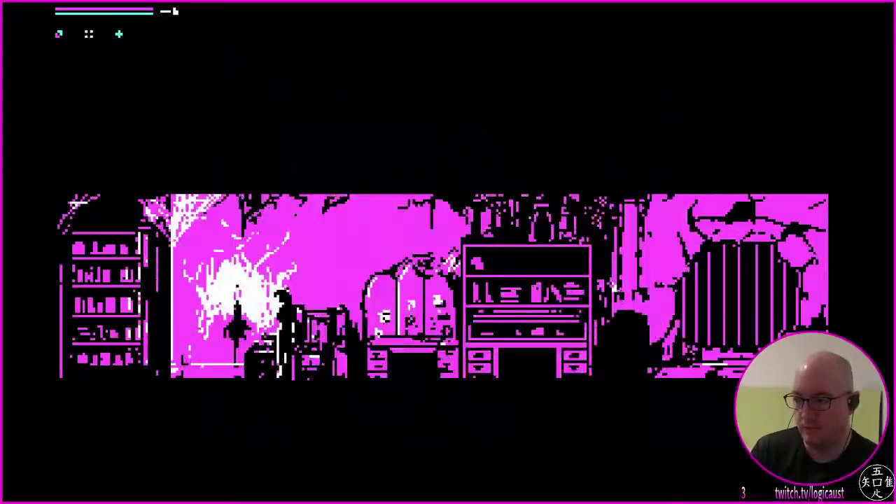
{"action": "key", "text": "Left"}
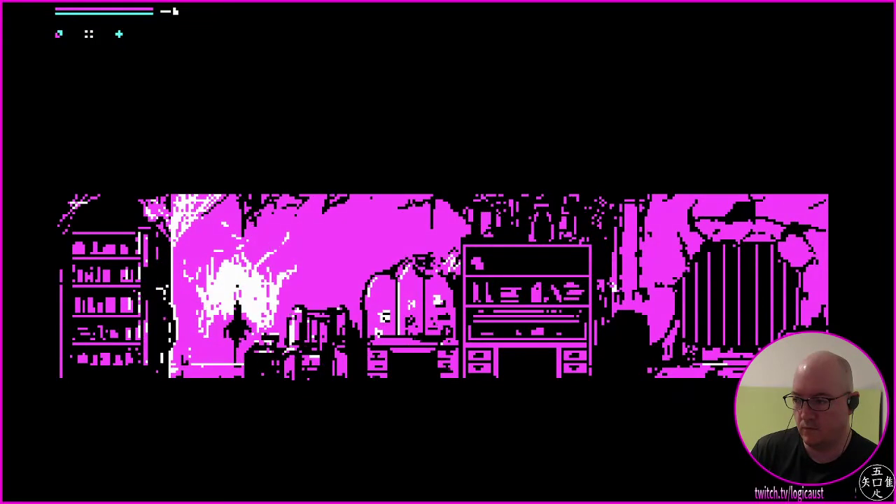
{"action": "key", "text": "Right"}
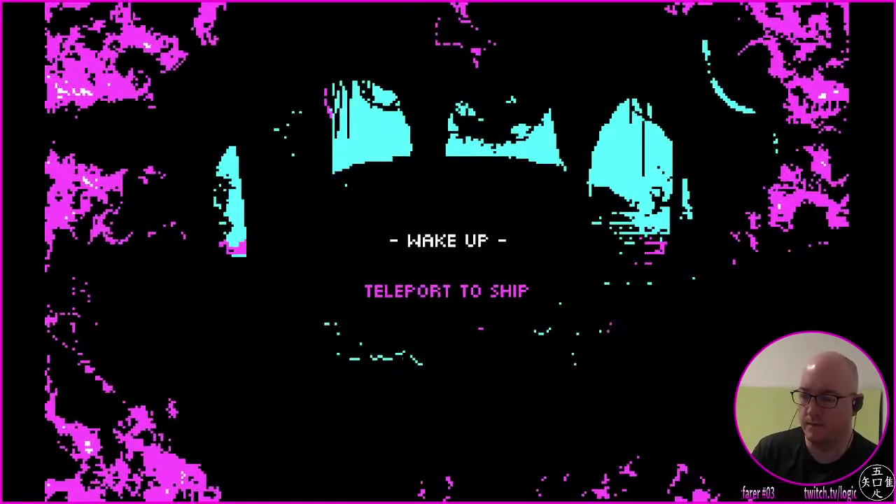
{"action": "key", "text": "Return"}
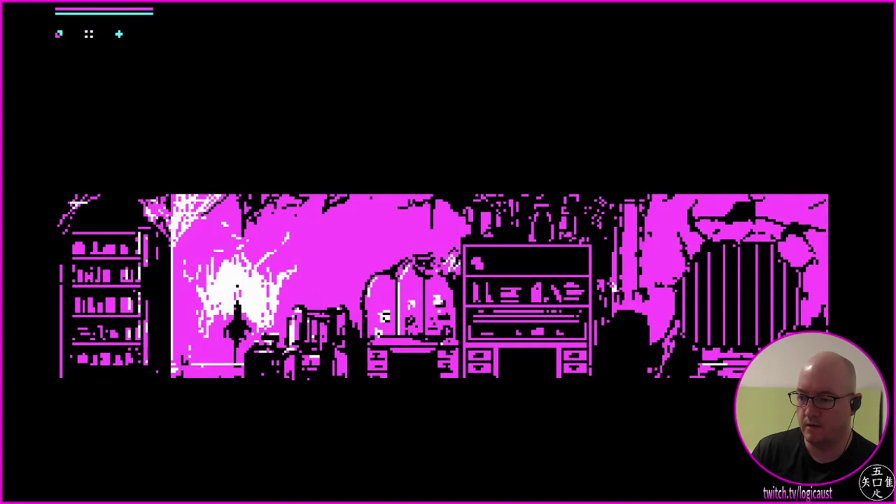
Cross the ship room to the left doorway and inspect the shelf and desk
{"action": "key", "text": "Left"}
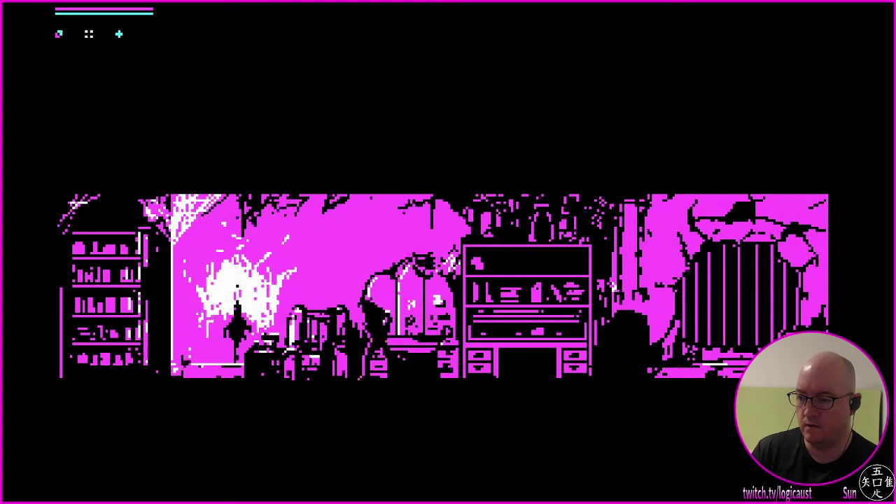
{"action": "key", "text": "Left"}
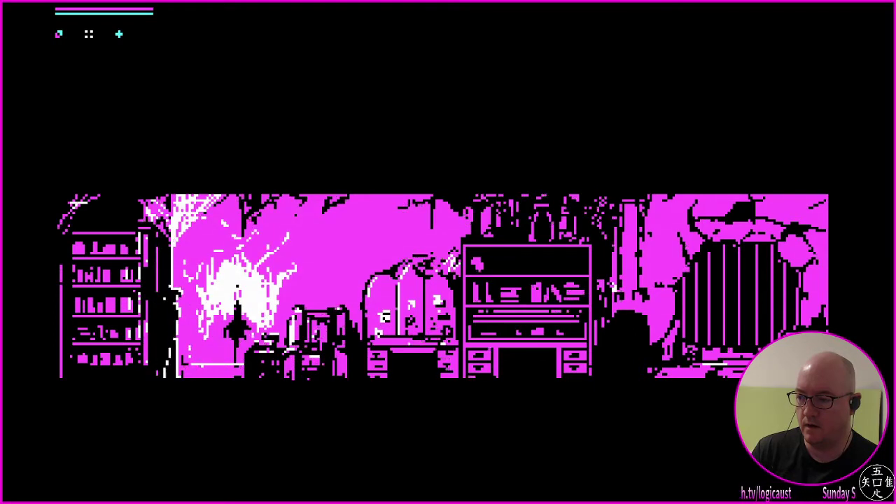
{"action": "key", "text": "Right"}
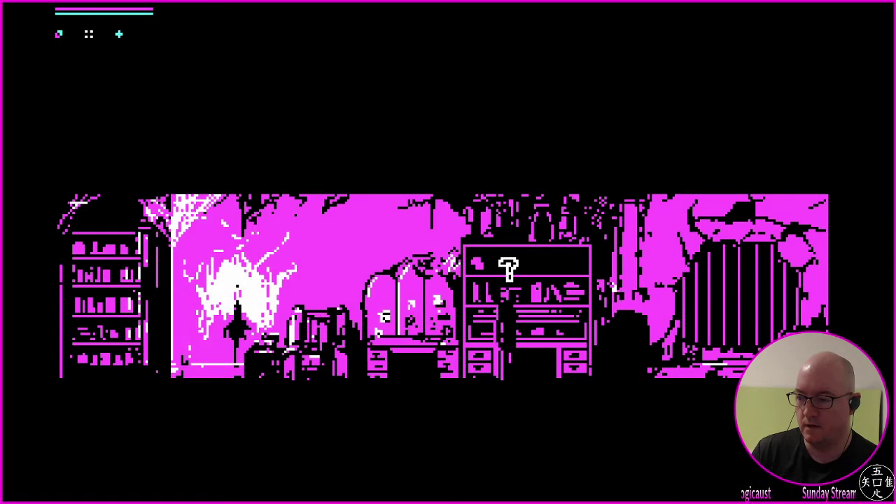
{"action": "key", "text": "Up"}
{"action": "key", "text": "Left"}
Walk between the gate, fireplace and cabinet, interacting with the desk along the way
{"action": "key", "text": "Right"}
{"action": "key", "text": "Right"}
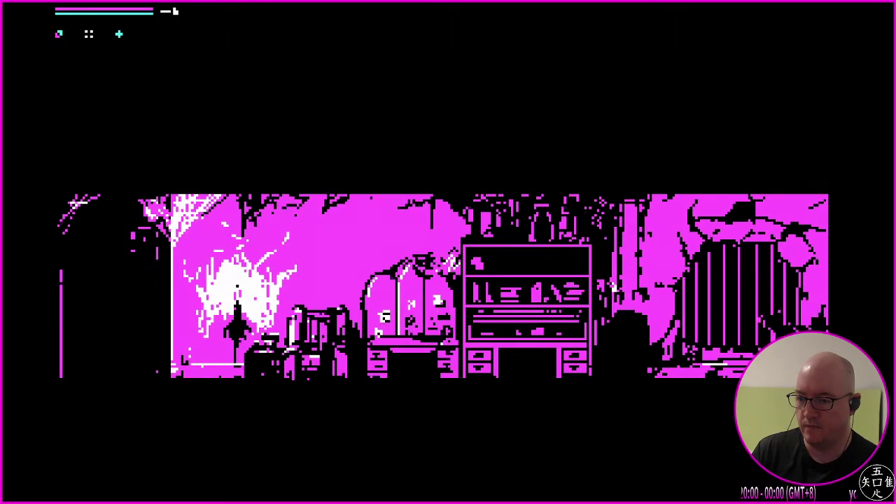
{"action": "key", "text": "Left"}
{"action": "key", "text": "Left"}
{"action": "key", "text": "Right"}
{"action": "key", "text": "Right"}
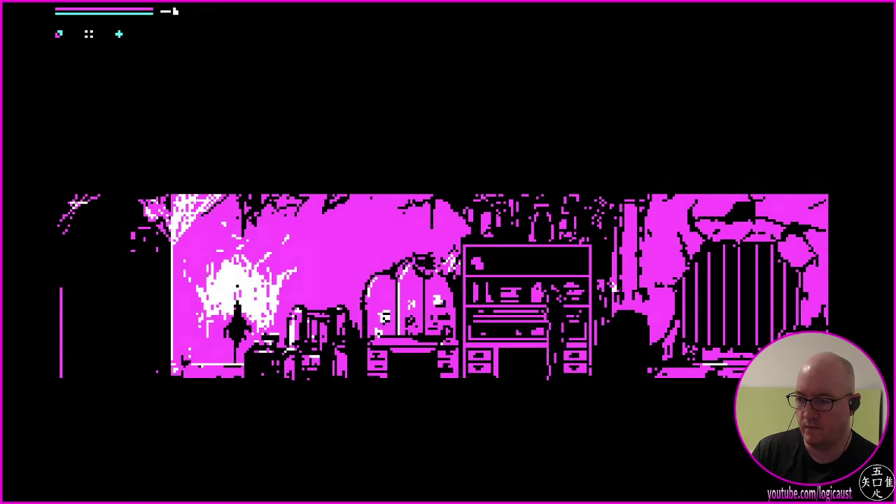
{"action": "key", "text": "Up"}
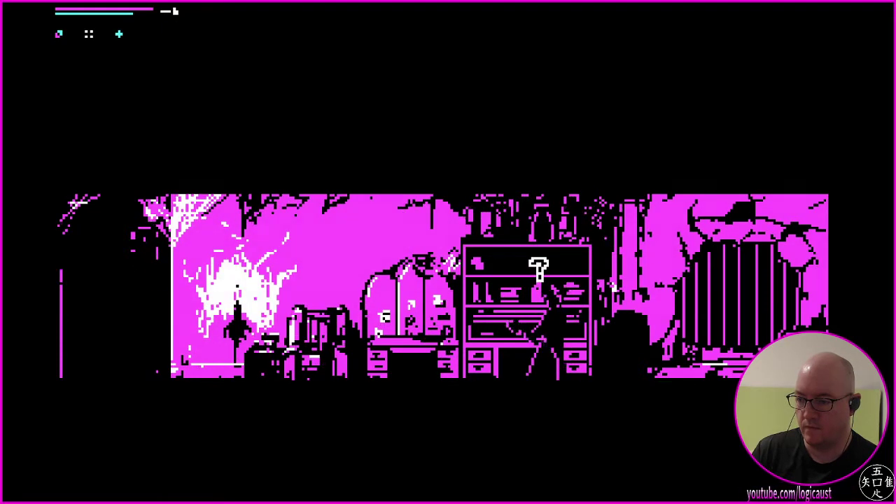
{"action": "key", "text": "Left"}
{"action": "key", "text": "Left"}
{"action": "key", "text": "Left"}
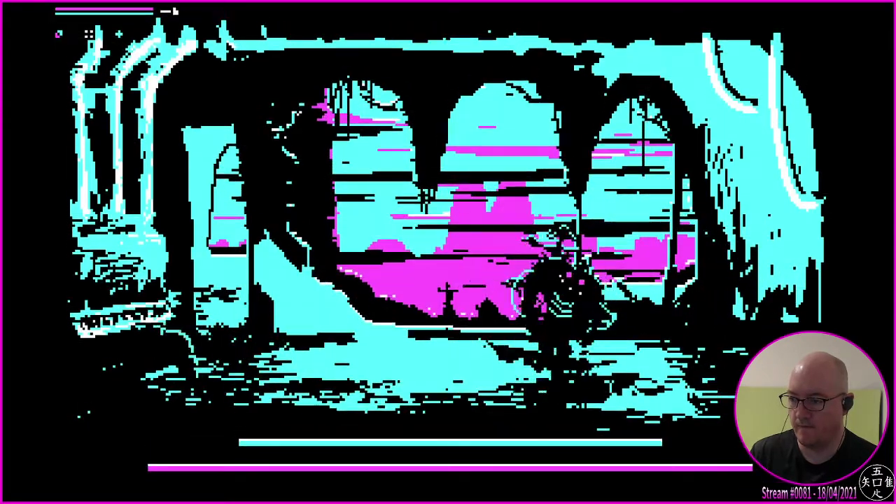
Pause and immediately unpause, playing on until the wake-up screen appears
{"action": "key", "text": "Escape"}
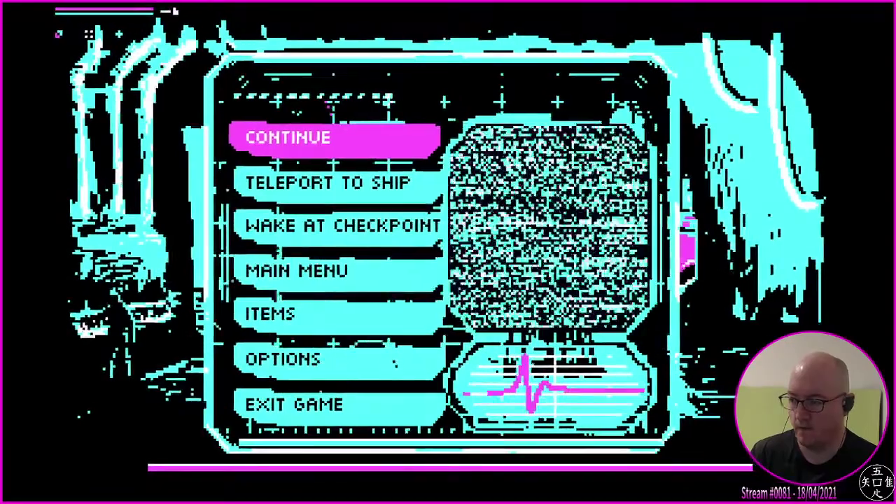
{"action": "key", "text": "Escape"}
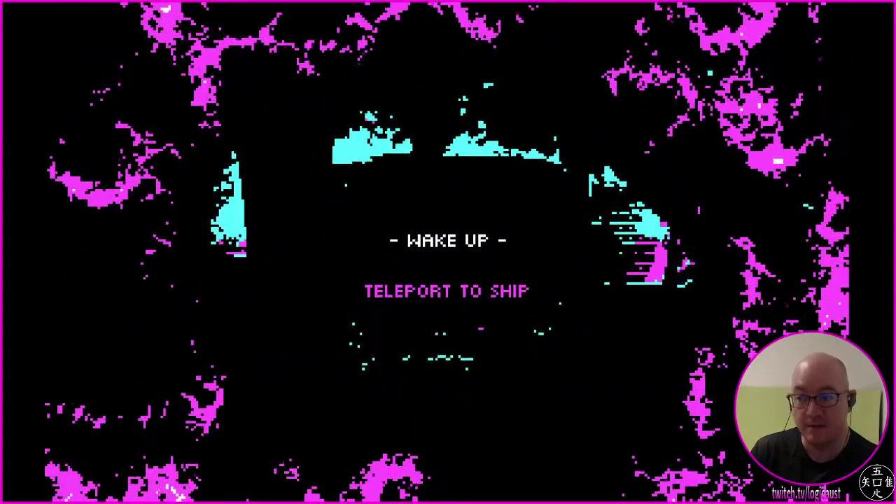
Teleport to the ship, leave the arrival ring, and walk between the barred door and desk
{"action": "key", "text": "Return"}
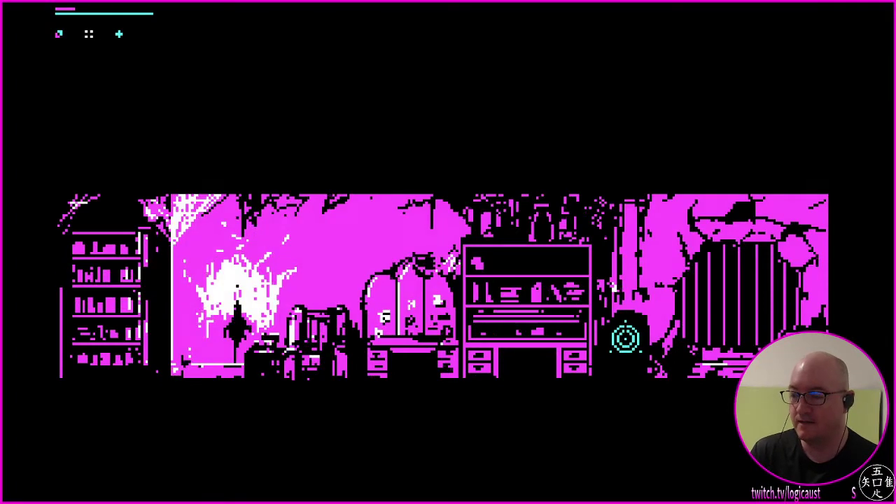
{"action": "key", "text": "Right"}
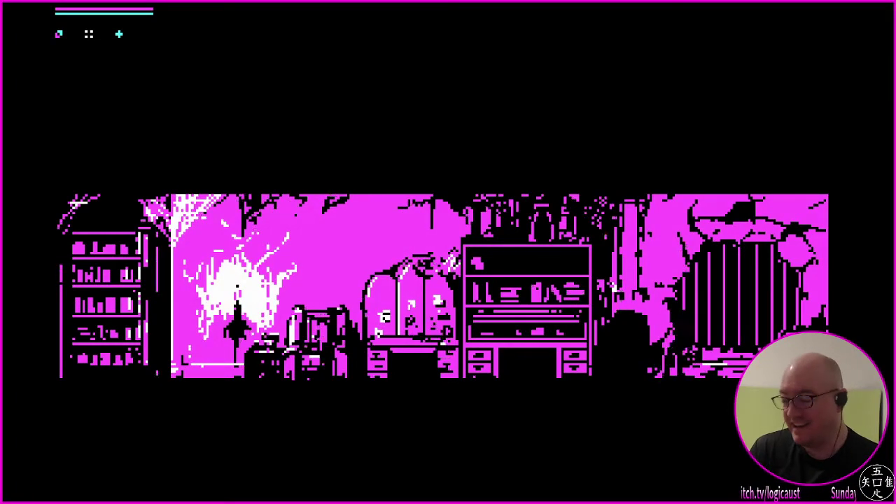
{"action": "key", "text": "Right"}
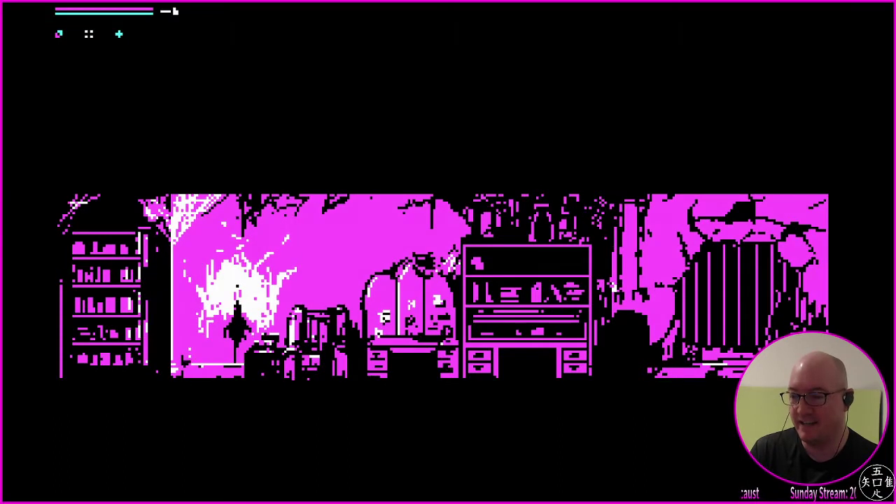
{"action": "key", "text": "Left"}
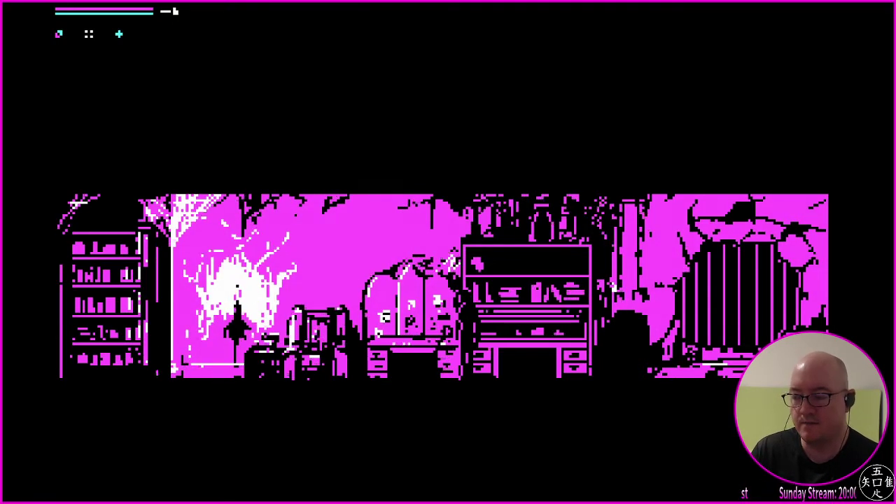
Walk left past the fireplace out of the ship, then right along the ruins floor
{"action": "key", "text": "Left"}
{"action": "key", "text": "Left"}
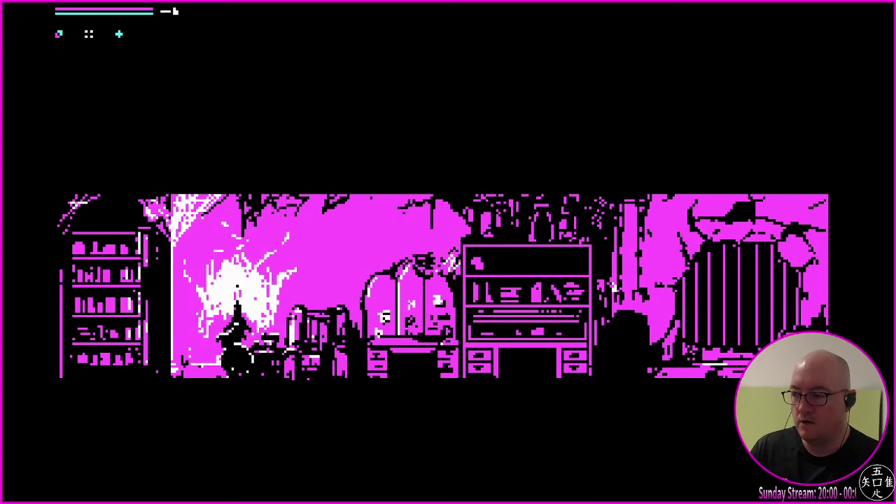
{"action": "key", "text": "Left"}
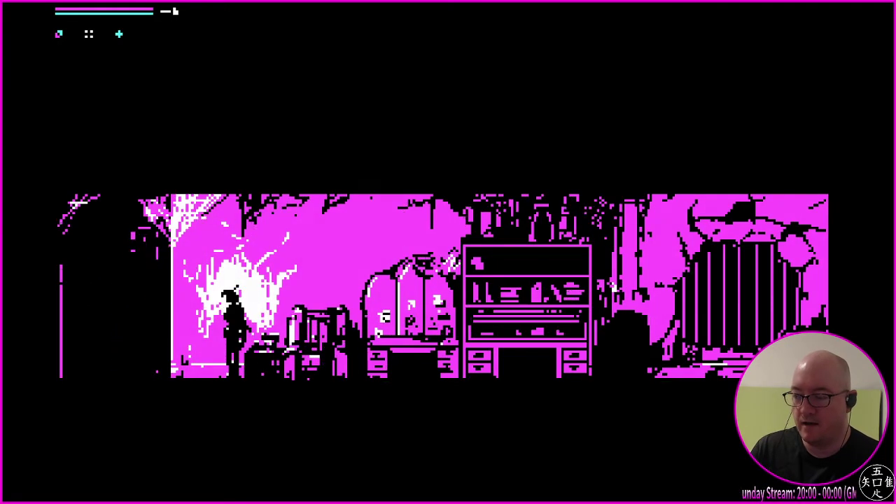
{"action": "key", "text": "Left"}
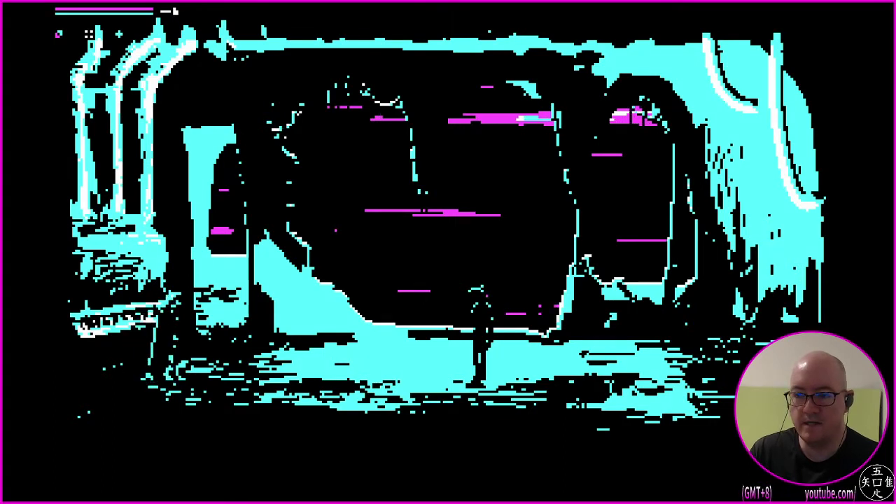
{"action": "key", "text": "Right"}
{"action": "key", "text": "Right"}
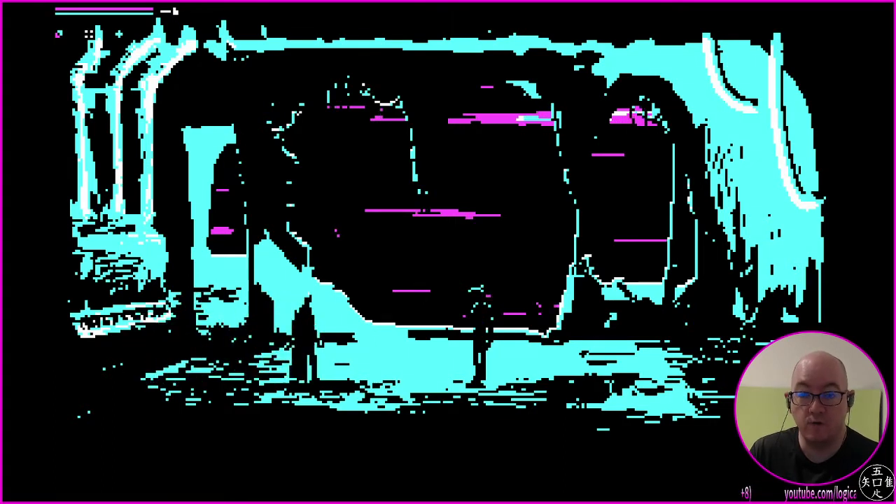
{"action": "key", "text": "Right"}
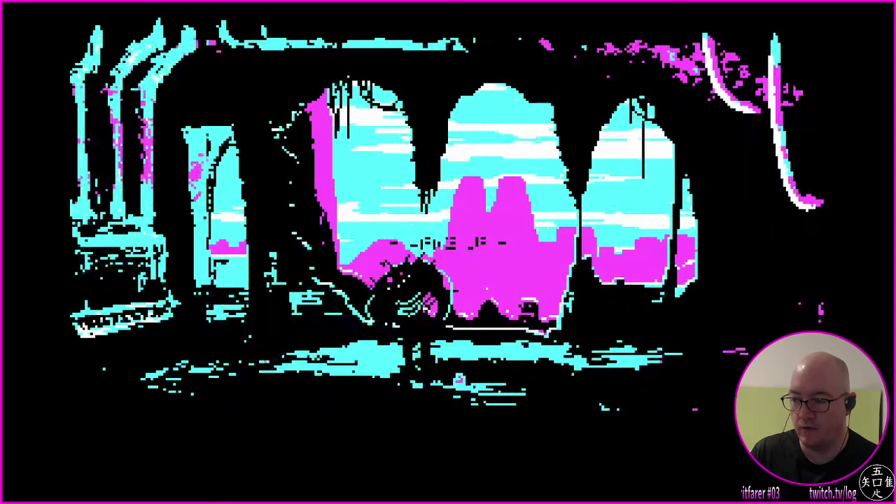
Teleport back to the ship and walk left past the desk and fire into the ruins
{"action": "key", "text": "Return"}
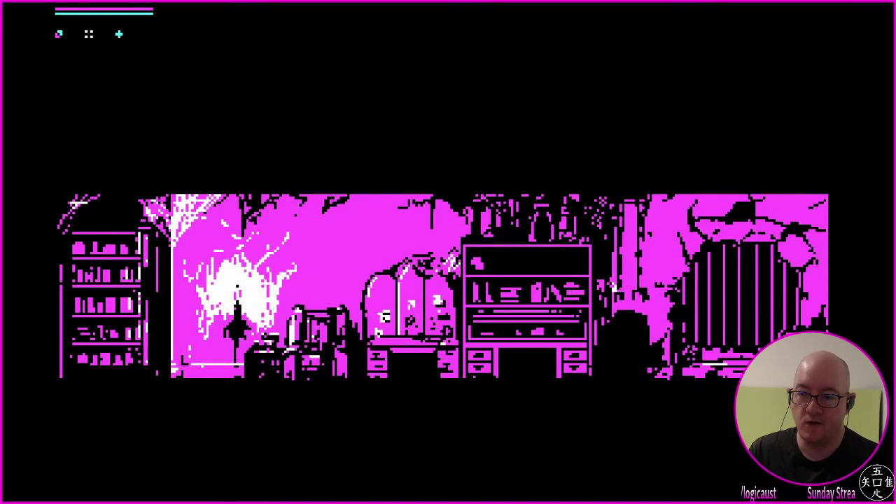
{"action": "key", "text": "Right"}
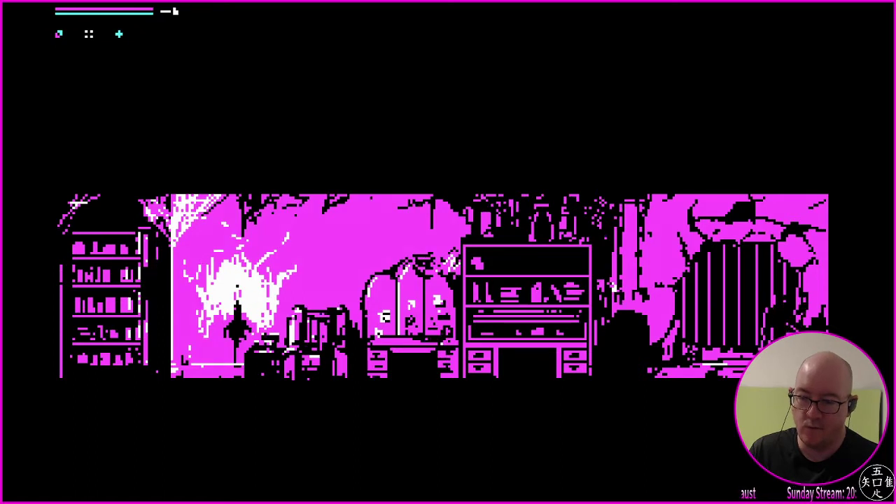
{"action": "key", "text": "Left"}
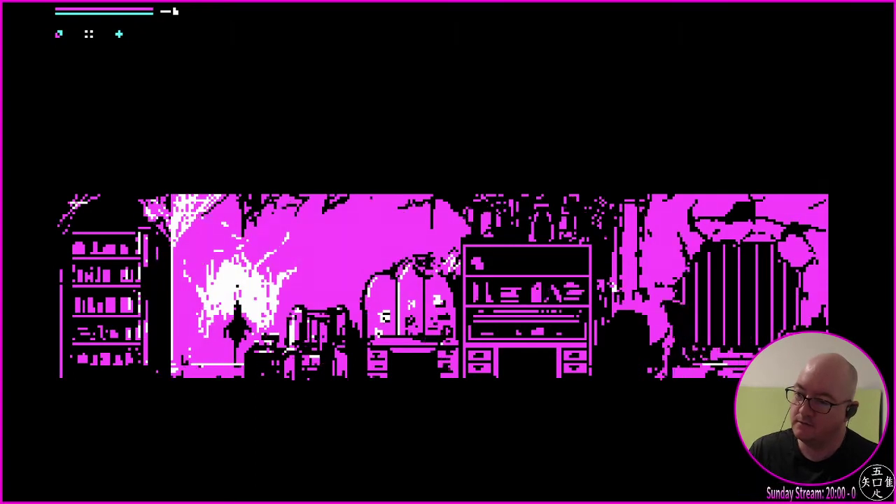
{"action": "key", "text": "Left"}
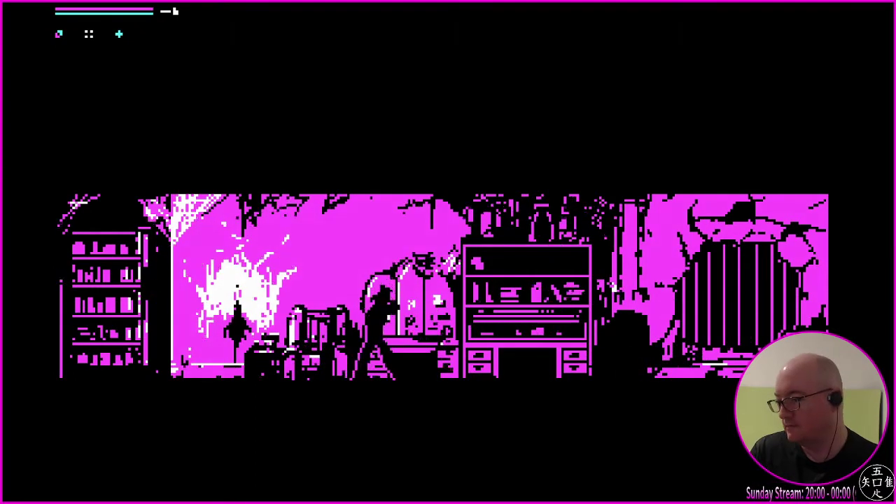
{"action": "key", "text": "Left"}
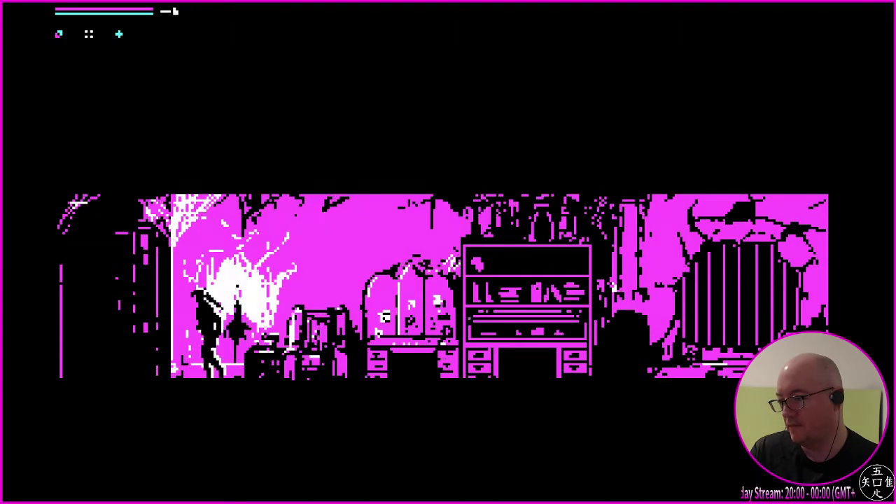
{"action": "key", "text": "Left"}
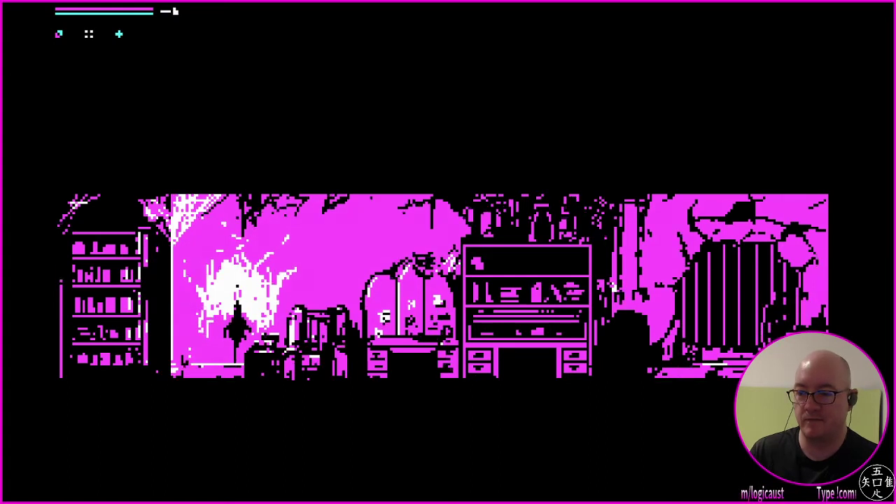
Walk left from the gate to the arched glass cabinet
{"action": "key", "text": "Left"}
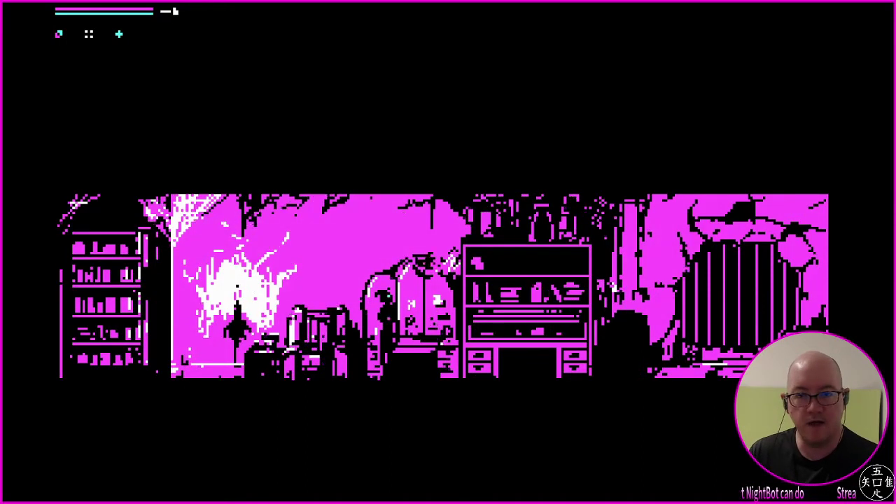
Walk past the bookshelf and fireplace and exit the study to the left
{"action": "key", "text": "Left"}
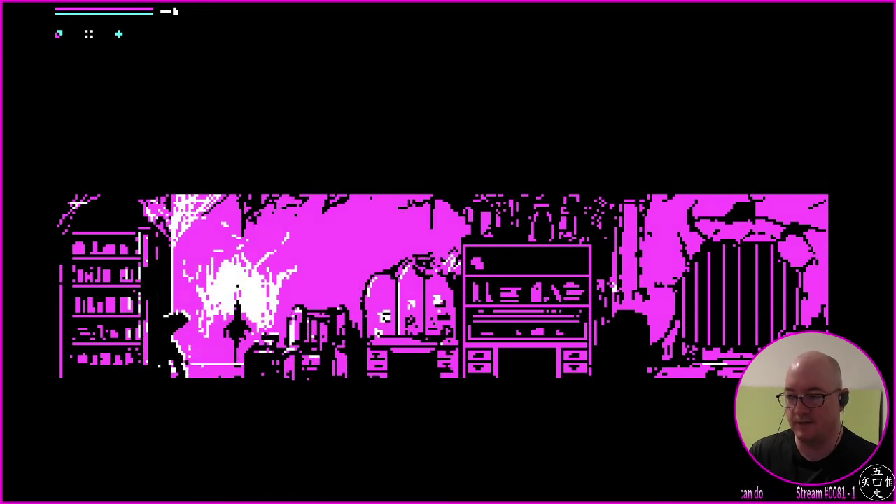
{"action": "key", "text": "Right"}
{"action": "key", "text": "Right"}
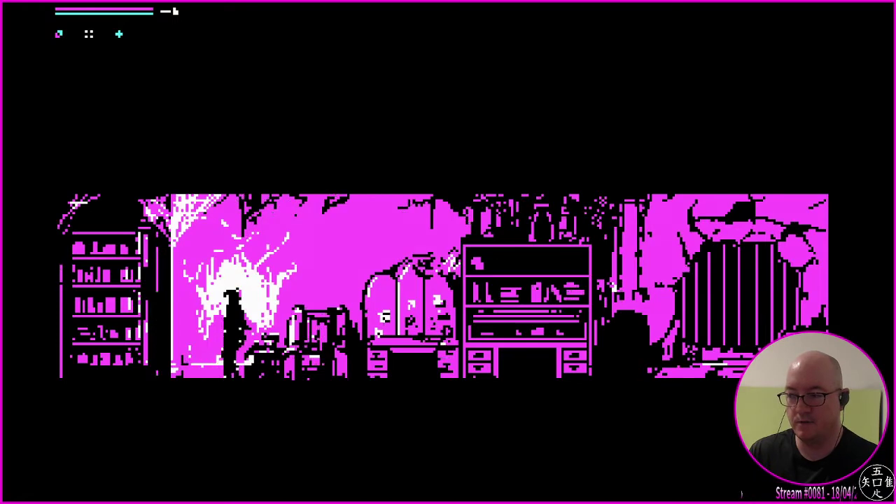
{"action": "key", "text": "Left"}
{"action": "key", "text": "Left"}
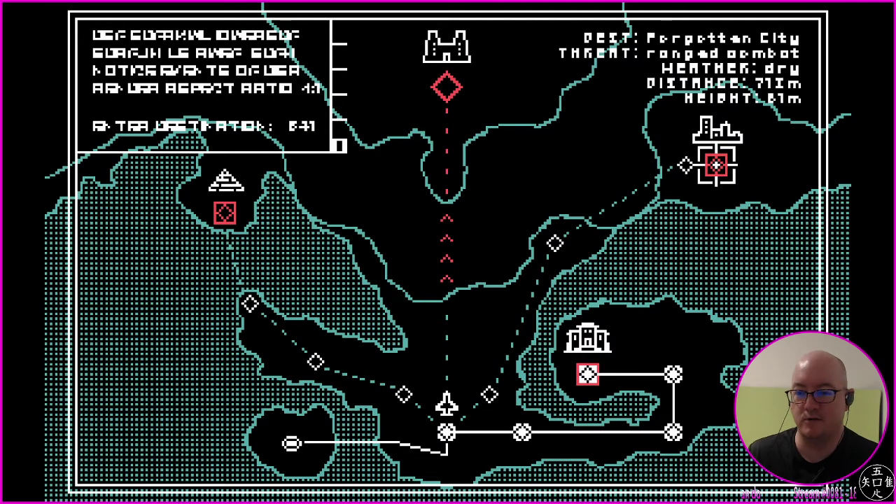
{"action": "key", "text": "Left"}
{"action": "key", "text": "Right"}
{"action": "key", "text": "Left"}
{"action": "key", "text": "Right"}
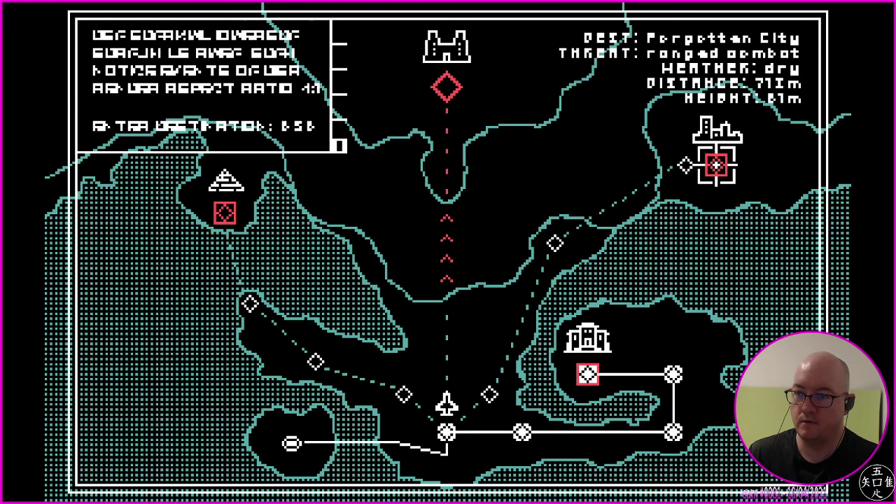
{"action": "key", "text": "Left"}
{"action": "key", "text": "Right"}
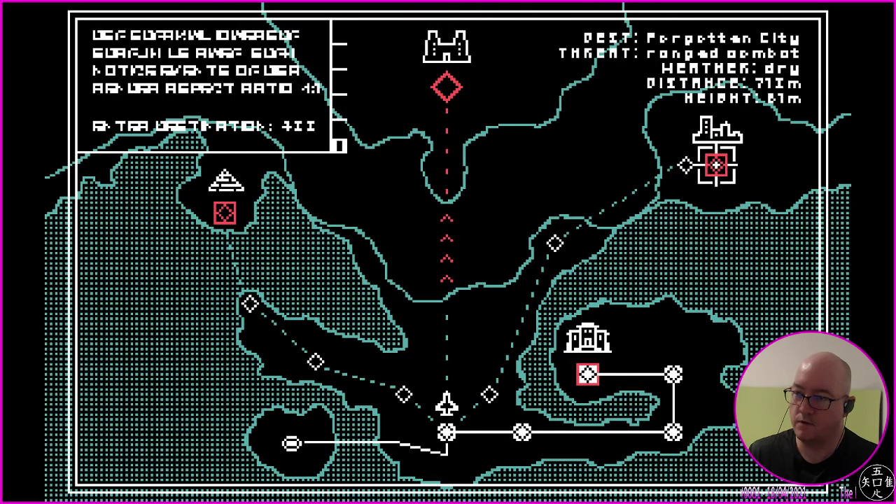
{"action": "key", "text": "Left"}
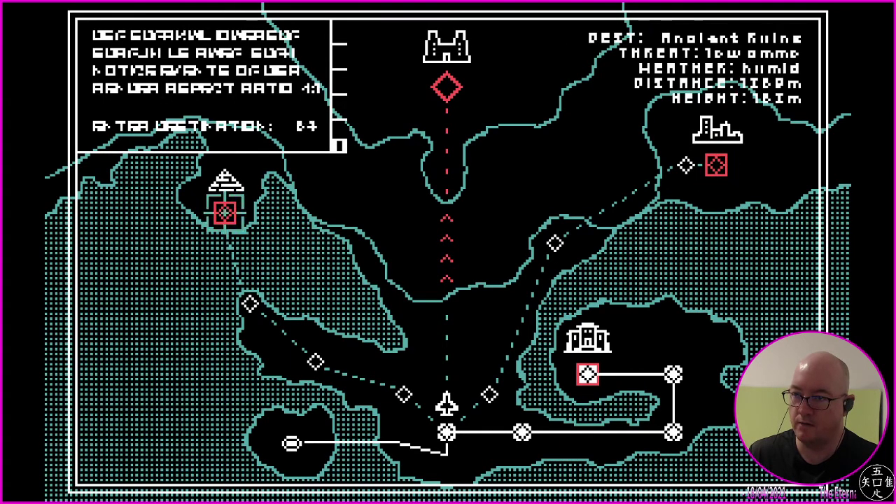
{"action": "key", "text": "Right"}
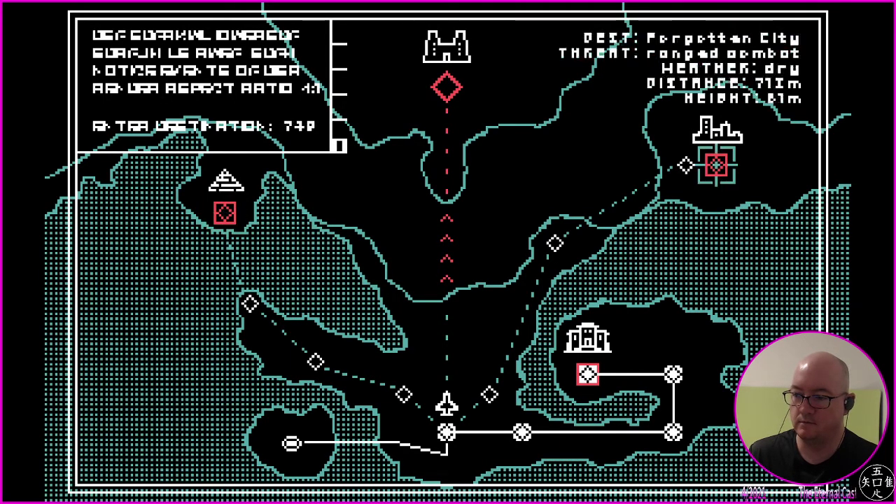
{"action": "key", "text": "Left"}
{"action": "key", "text": "Right"}
{"action": "key", "text": "Left"}
{"action": "key", "text": "Right"}
{"action": "key", "text": "Left"}
{"action": "key", "text": "Right"}
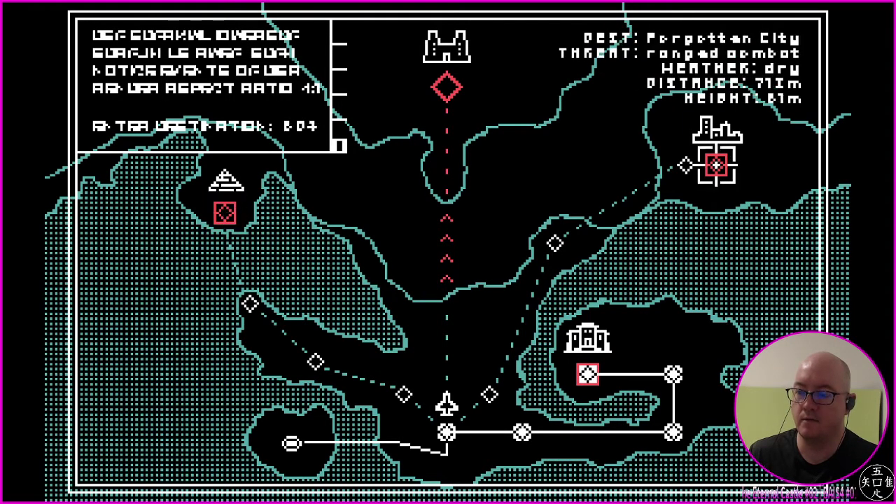
{"action": "key", "text": "Left"}
{"action": "key", "text": "Right"}
{"action": "key", "text": "Left"}
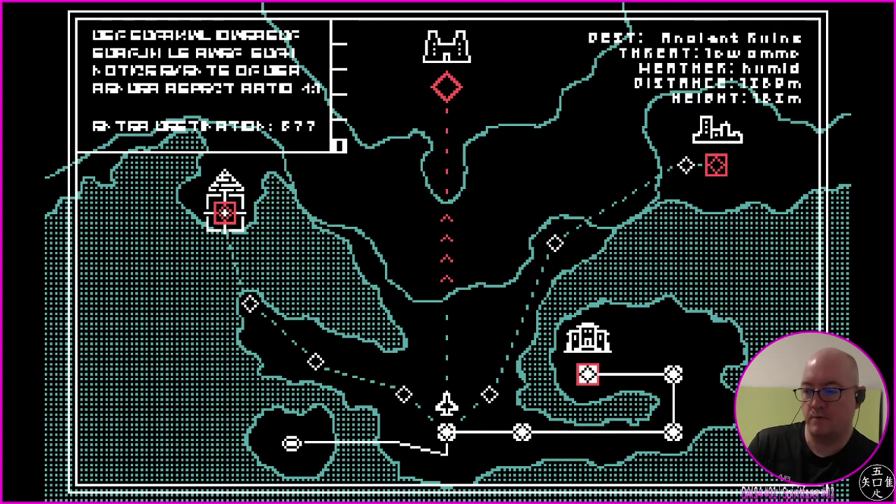
{"action": "key", "text": "Right"}
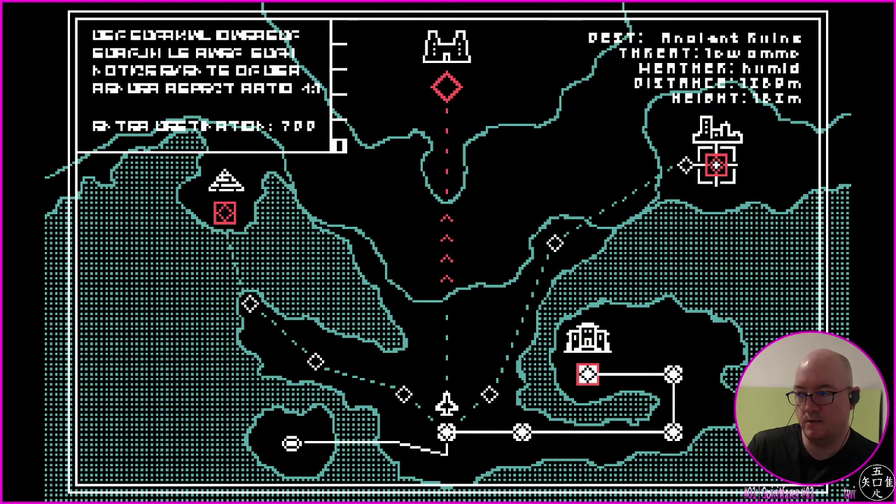
{"action": "key", "text": "Left"}
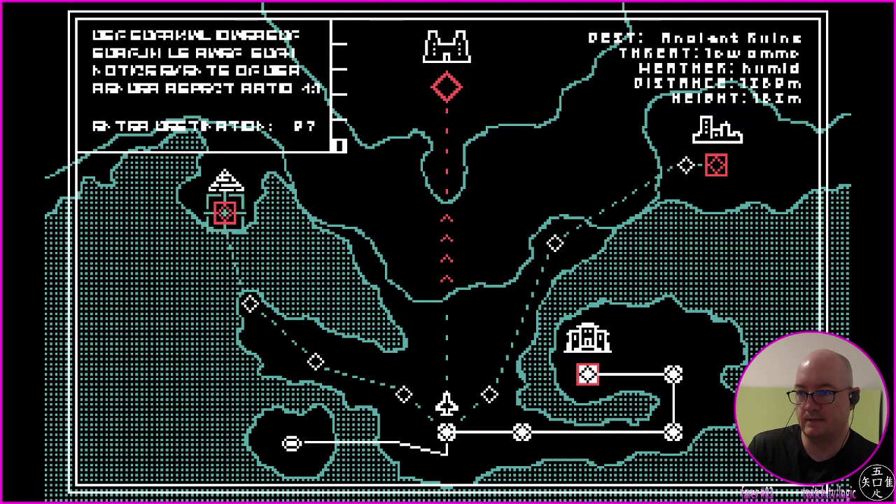
{"action": "key", "text": "Right"}
{"action": "key", "text": "Left"}
{"action": "key", "text": "Right"}
{"action": "key", "text": "Left"}
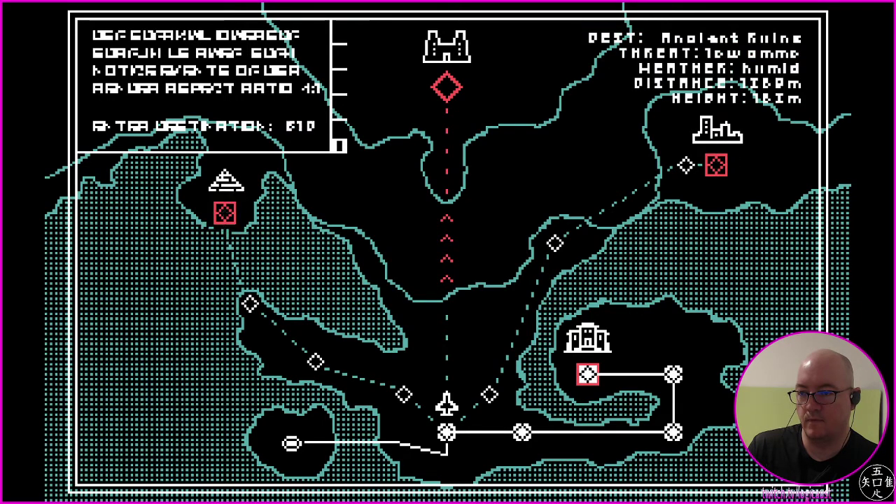
{"action": "key", "text": "Right"}
{"action": "key", "text": "Left"}
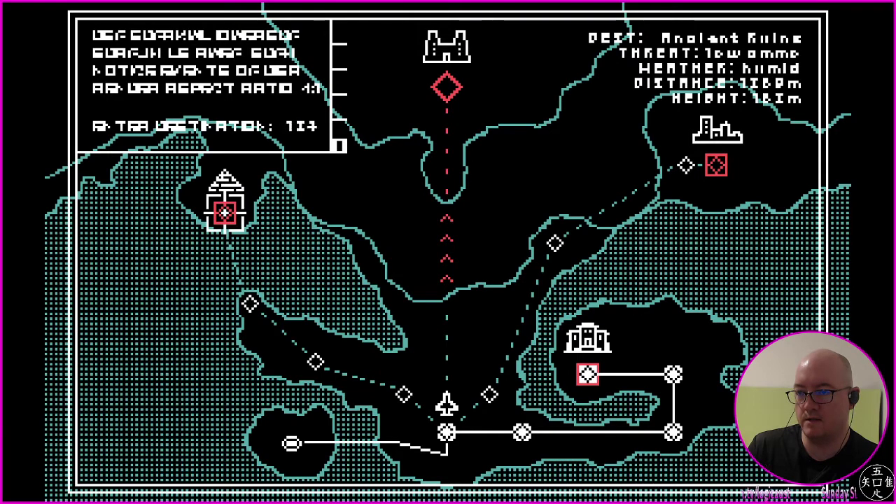
{"action": "key", "text": "Right"}
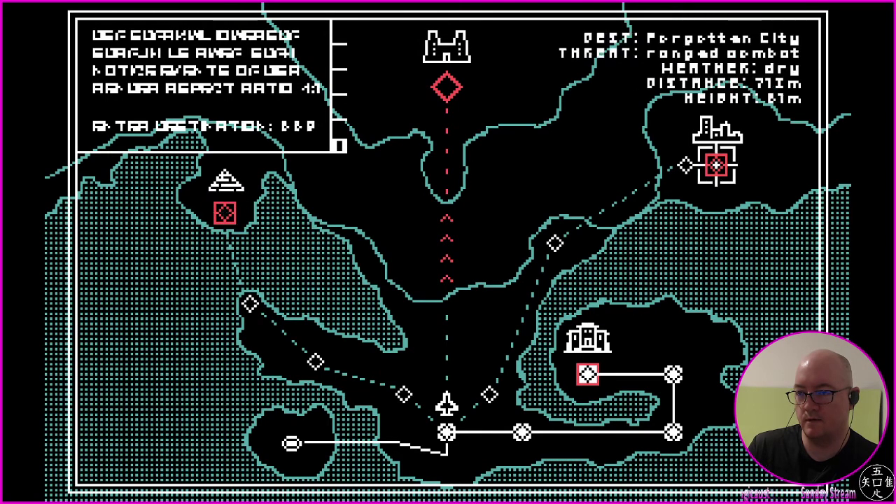
Glance at Ancient Ruins on the map, then return to Forgotten City to begin the desert level
{"action": "key", "text": "Left"}
{"action": "key", "text": "Right"}
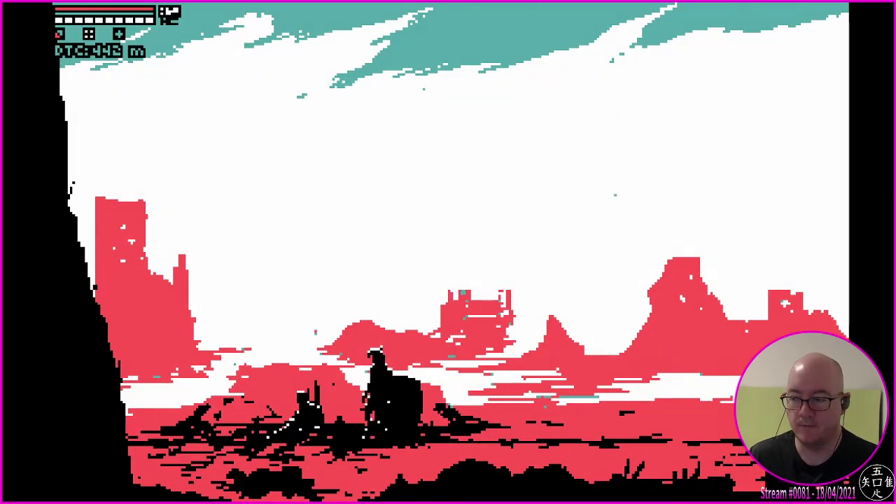
Walk through the ruins, cross the rock and desert, then ready the gun aimed right
{"action": "key", "text": "Left"}
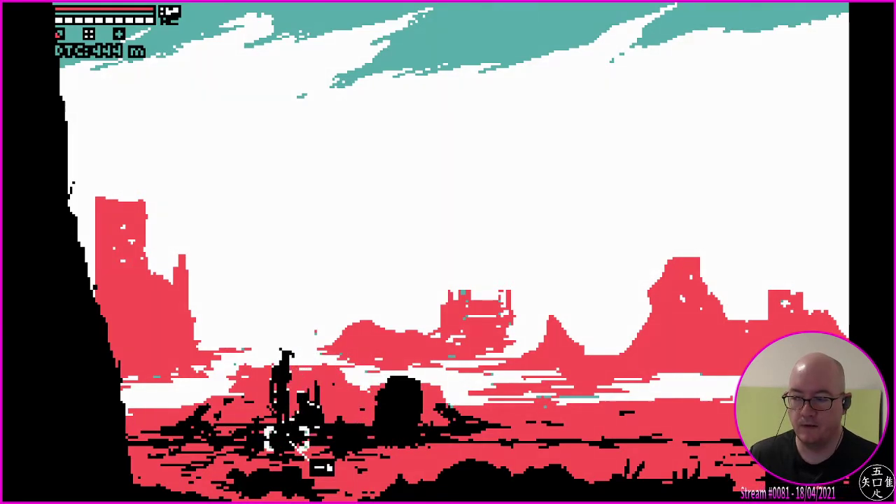
{"action": "key", "text": "Right"}
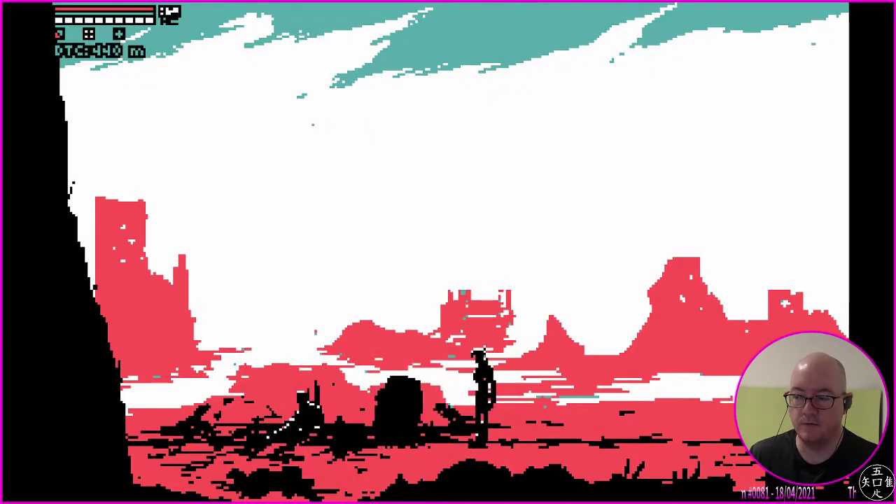
{"action": "key", "text": "Left"}
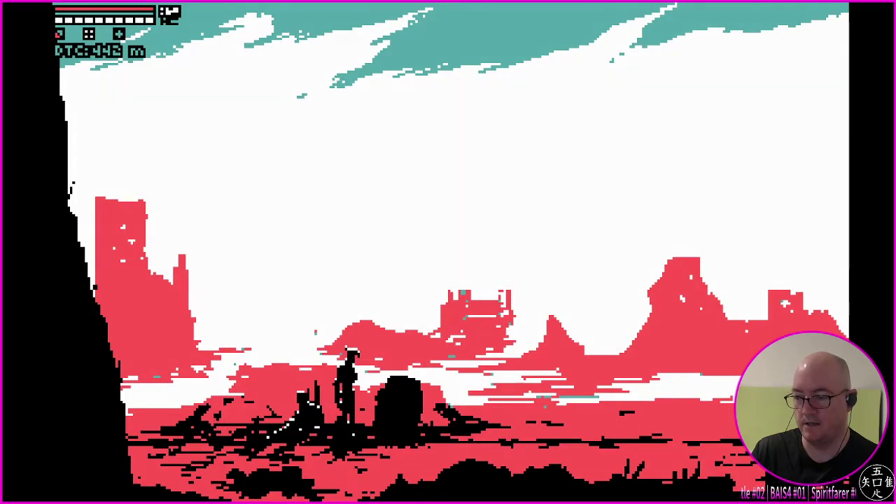
{"action": "key", "text": "Right"}
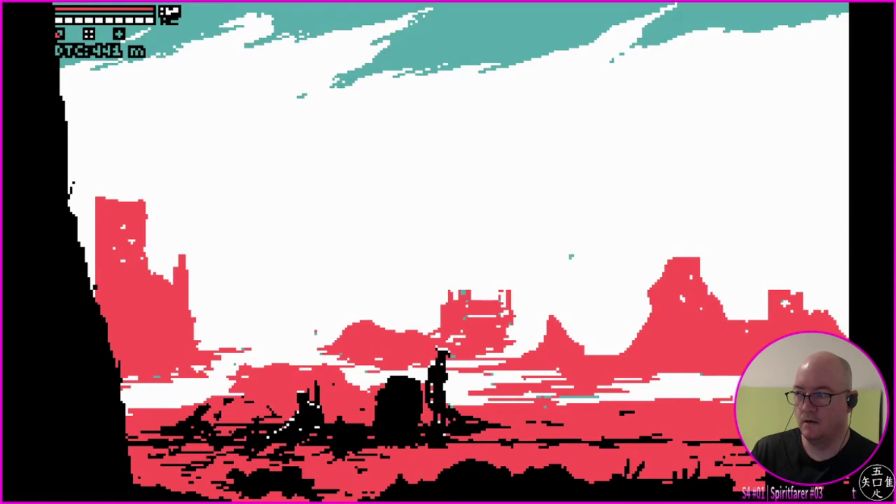
{"action": "key", "text": "x"}
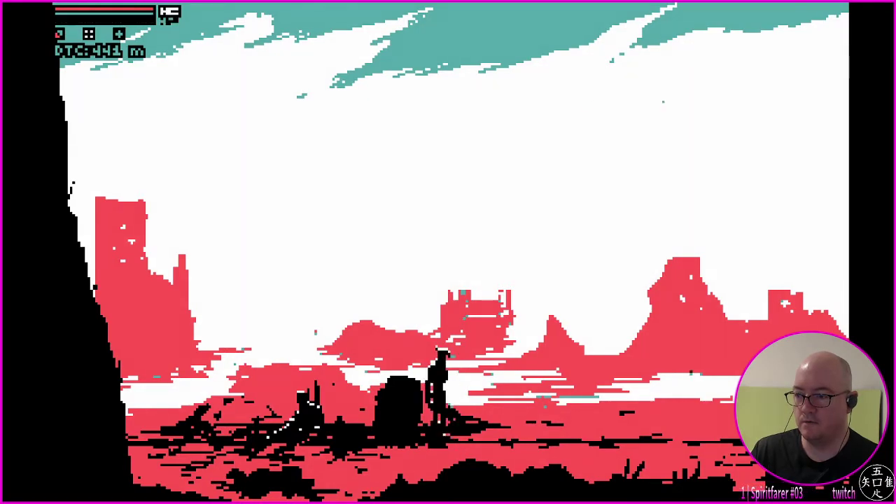
{"action": "key", "text": "x"}
{"action": "key", "text": "x"}
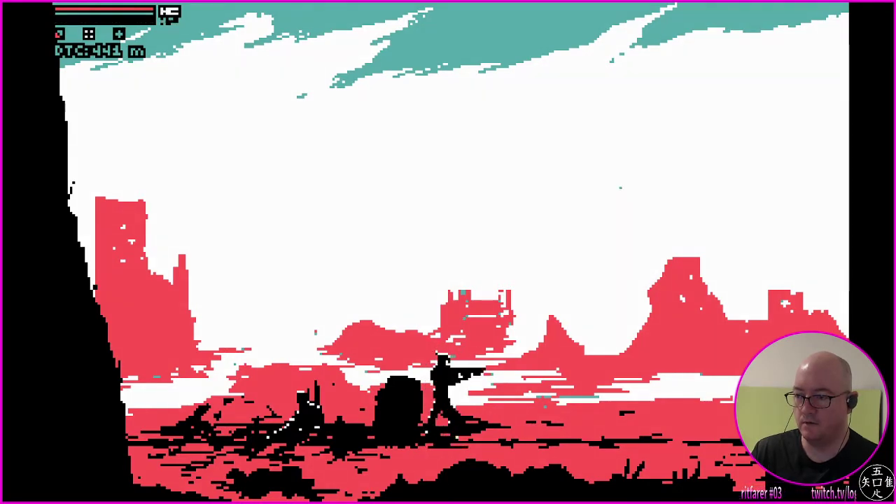
{"action": "key", "text": "x"}
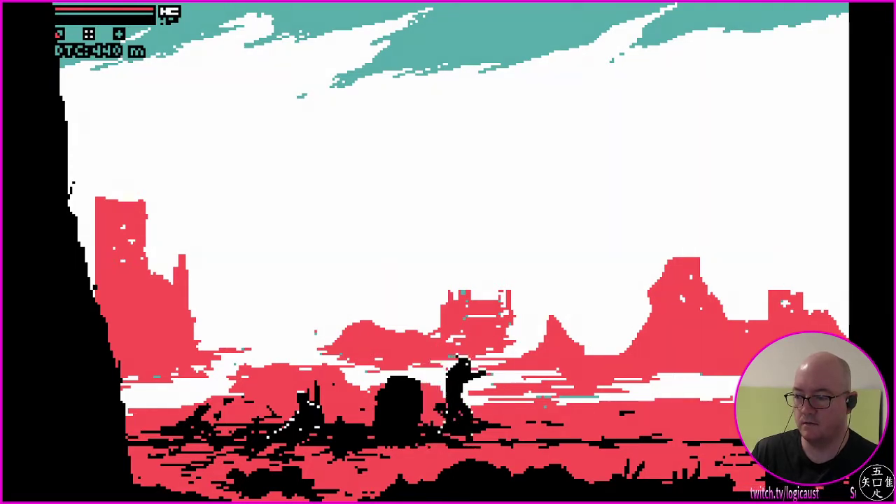
Roll past the gravestone, advance crouched, stand and fire right, then run forward
{"action": "key", "text": "Right"}
{"action": "key", "text": "Down"}
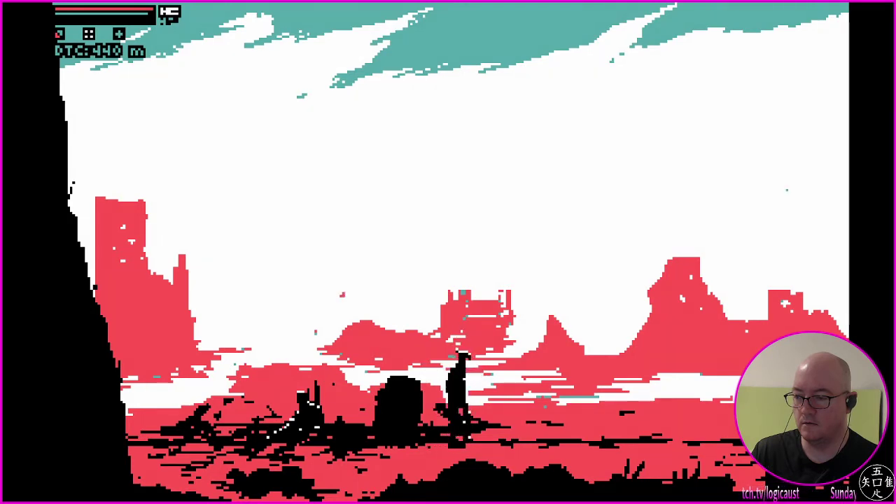
{"action": "key", "text": "Right"}
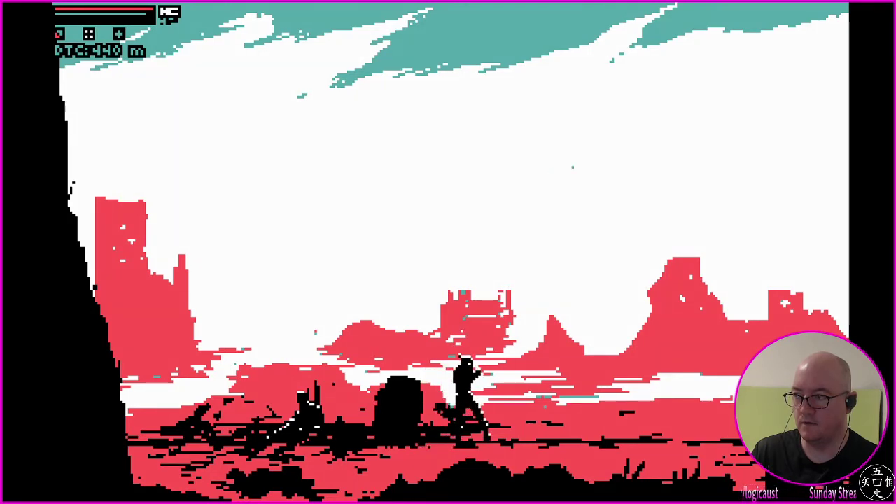
{"action": "key", "text": "x"}
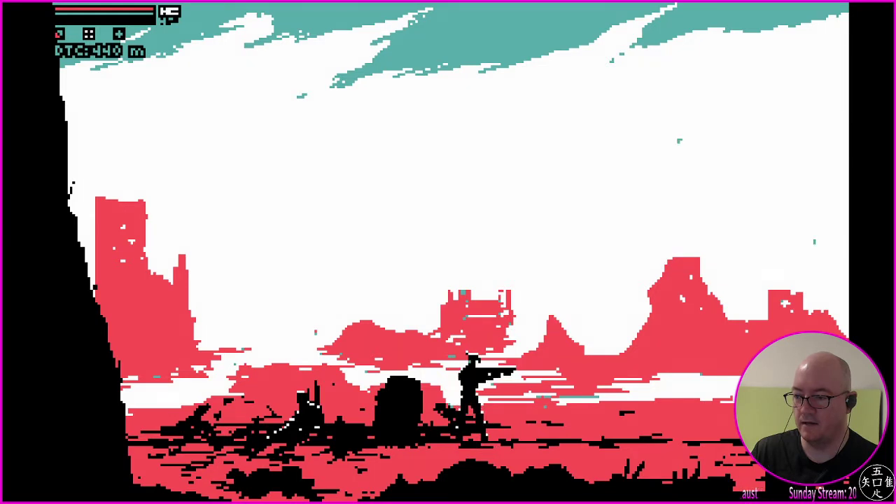
{"action": "key", "text": "Left"}
{"action": "key", "text": "Right"}
{"action": "key", "text": "Left"}
{"action": "key", "text": "Left"}
{"action": "key", "text": "Left"}
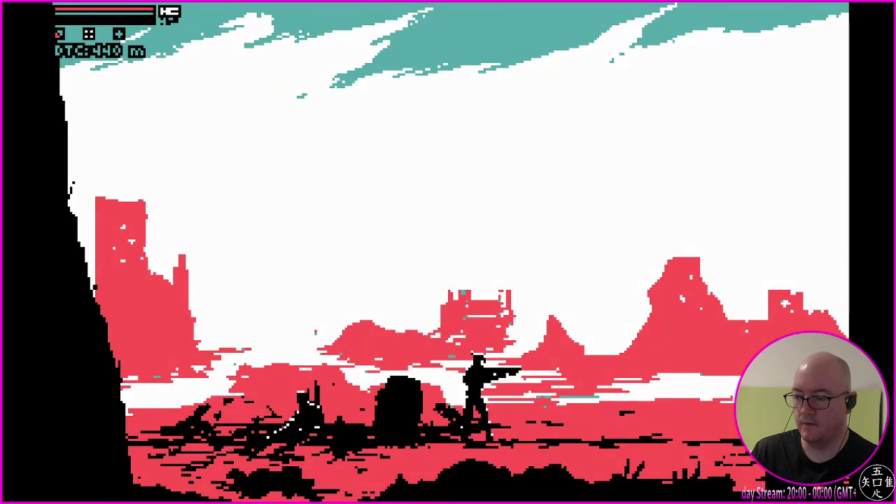
{"action": "key", "text": "Right"}
{"action": "key", "text": "Right"}
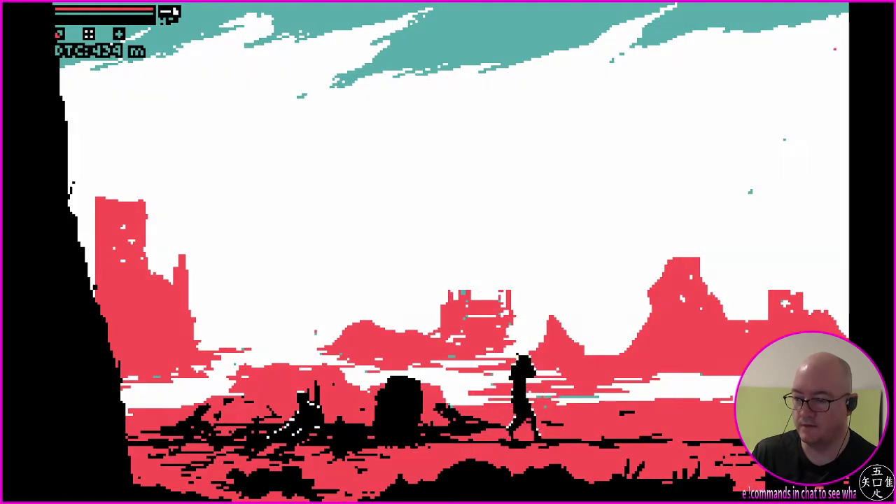
Run into the next area, jump and charge the street gunman, and strike him down
{"action": "key", "text": "Right"}
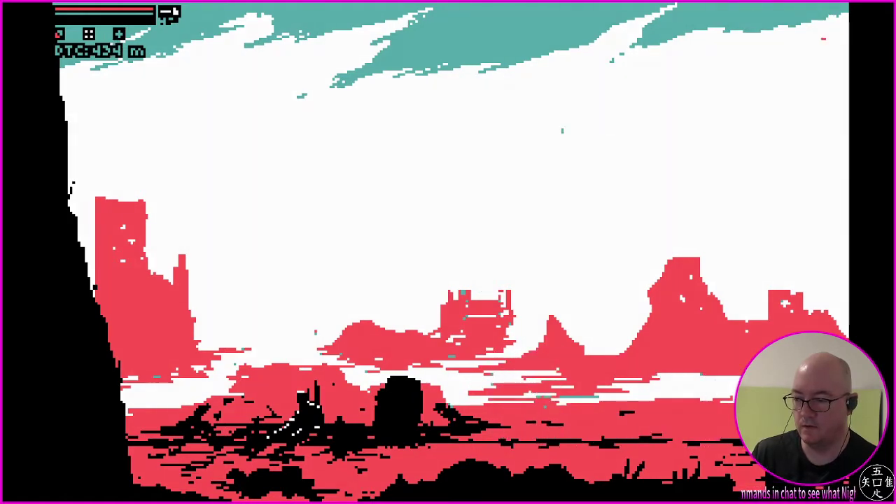
{"action": "key", "text": "Right"}
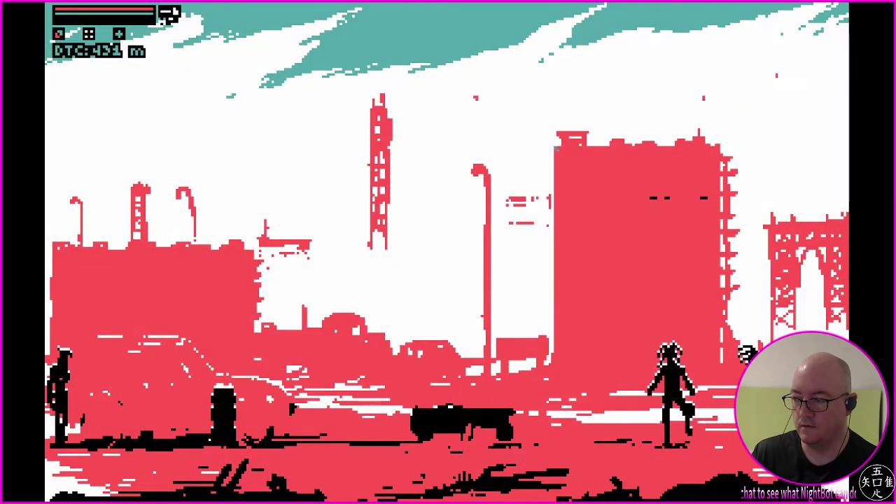
{"action": "key", "text": "Right"}
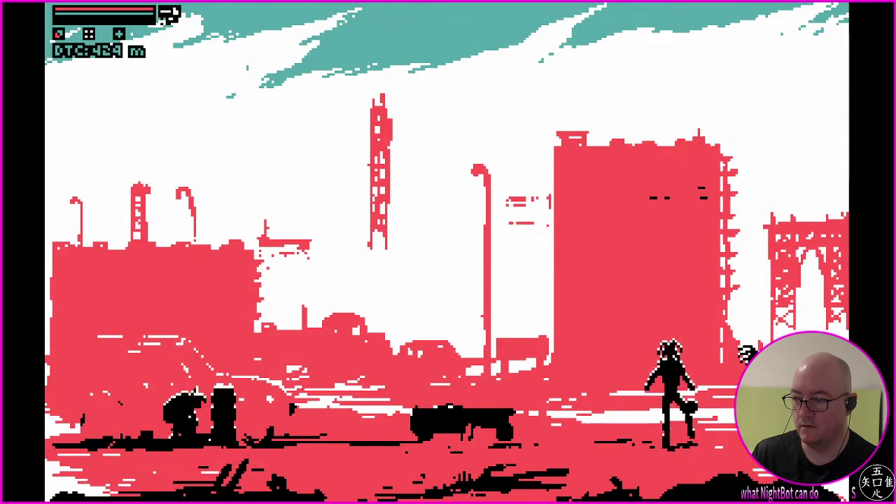
{"action": "key", "text": "Right"}
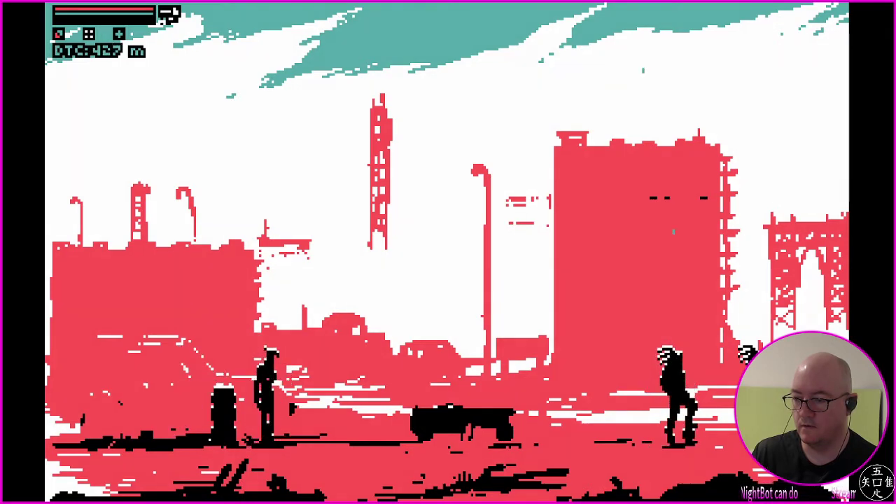
{"action": "key", "text": "Right"}
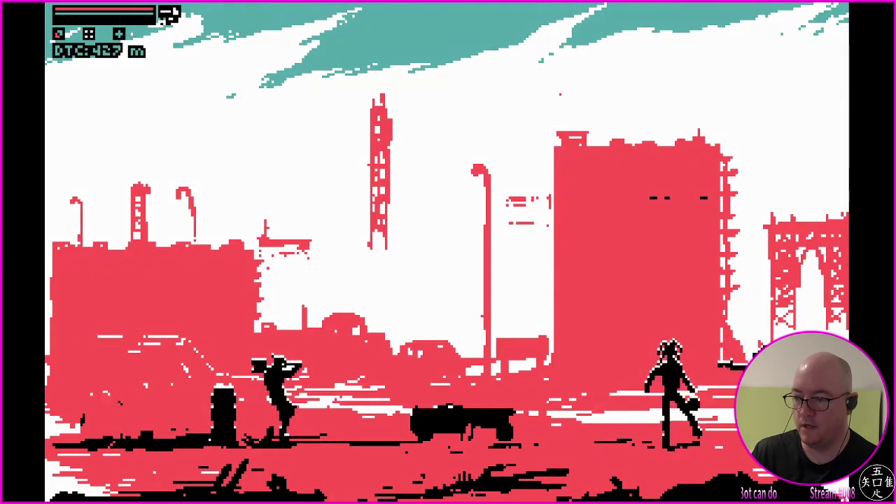
{"action": "key", "text": "Right"}
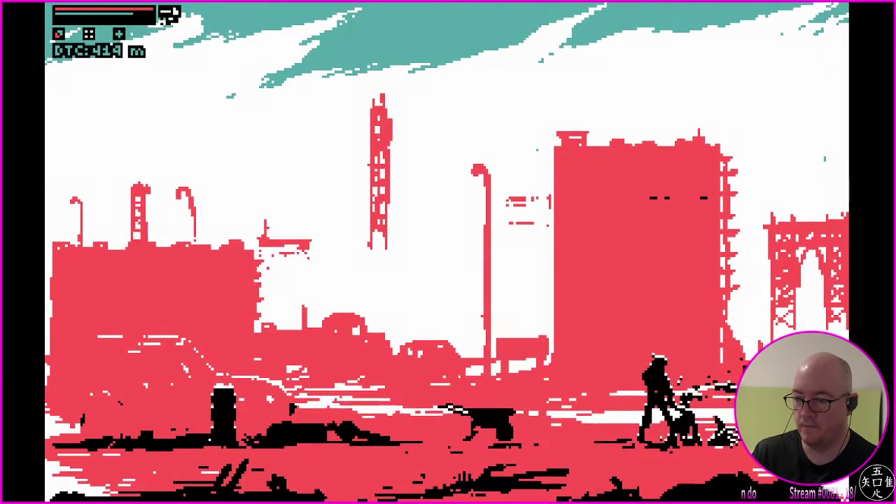
{"action": "key", "text": "Right"}
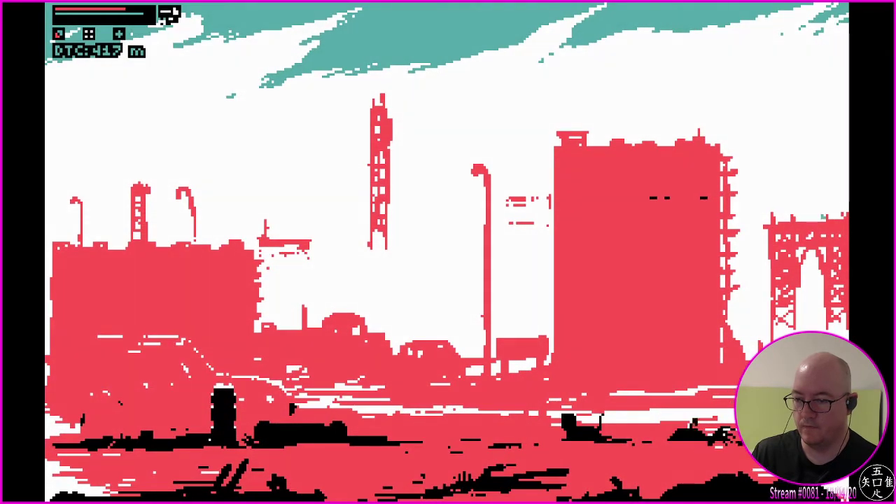
Turn back briefly, aim the gun, then move right toward the street's edge
{"action": "key", "text": "Left"}
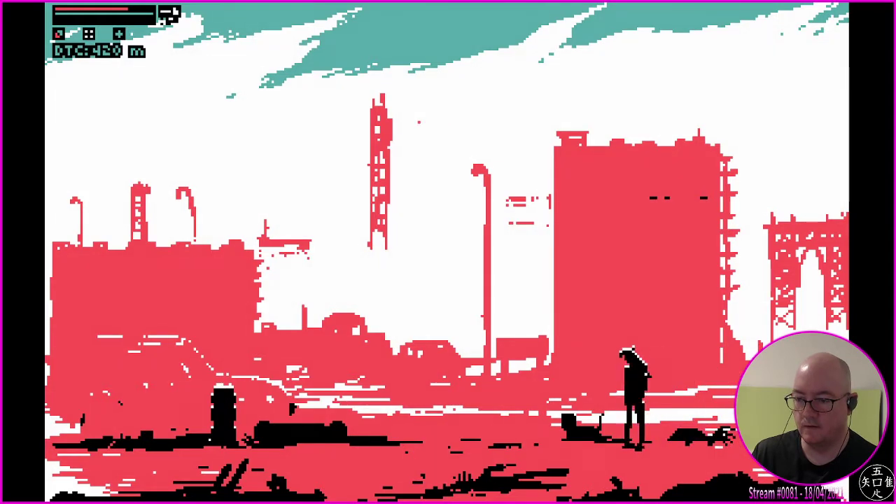
{"action": "key", "text": "Right"}
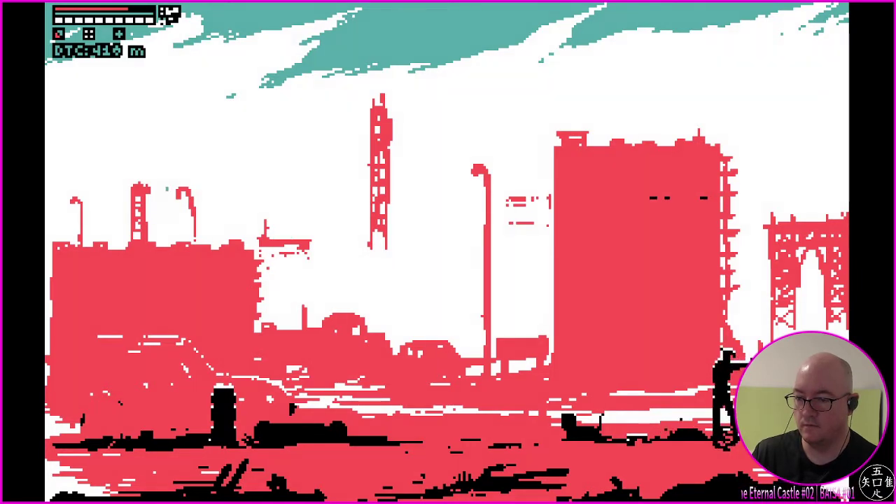
{"action": "key", "text": "Left"}
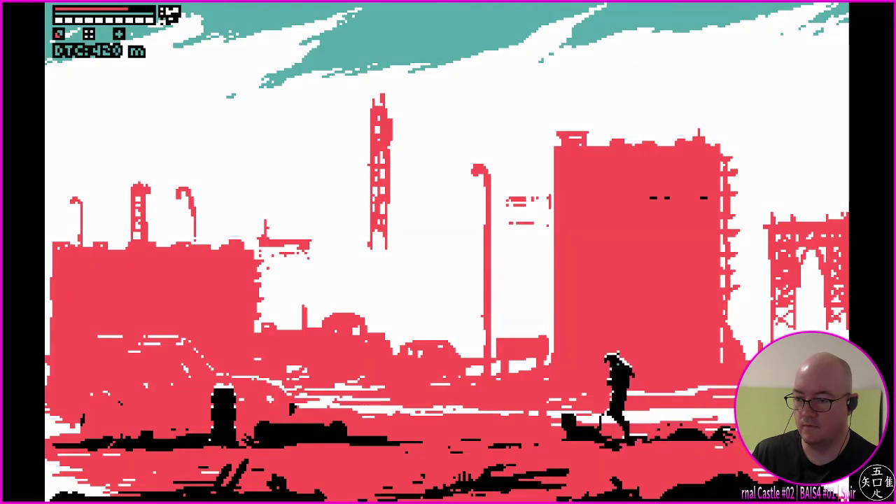
{"action": "key", "text": "Right"}
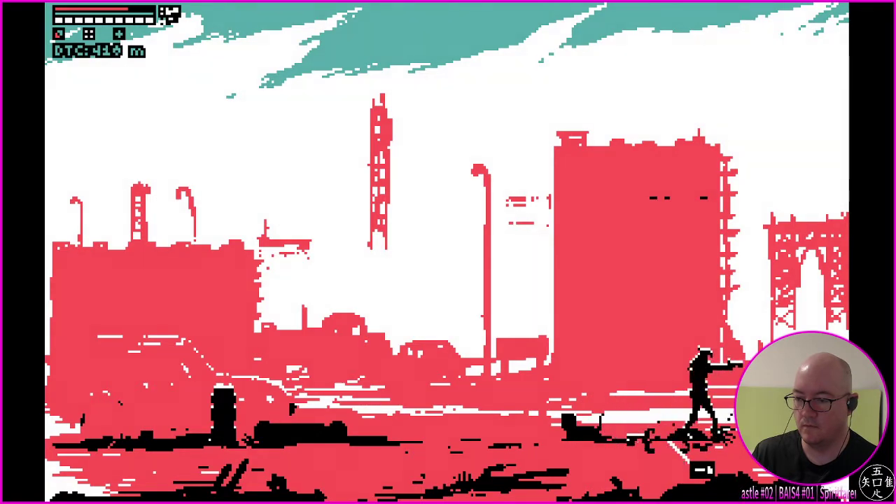
Walk right across the red hillside toward the flag and tower ruin, stepping back from the edge
{"action": "key", "text": "Right"}
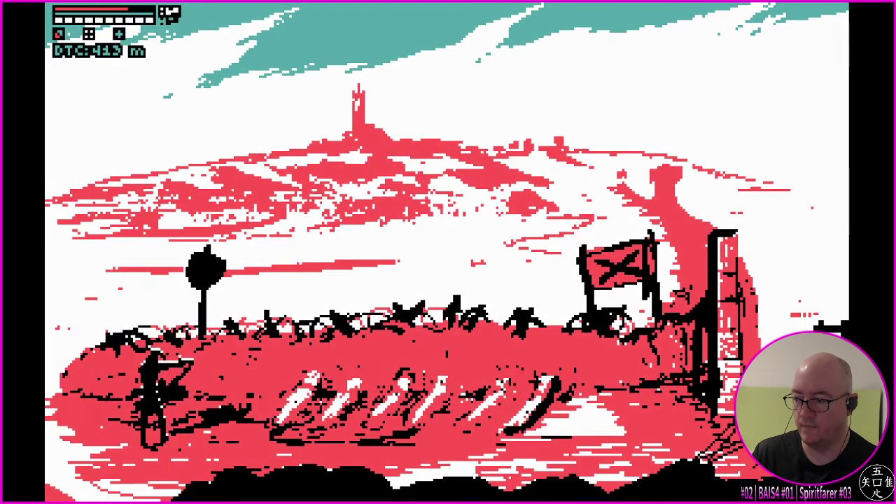
{"action": "key", "text": "Right"}
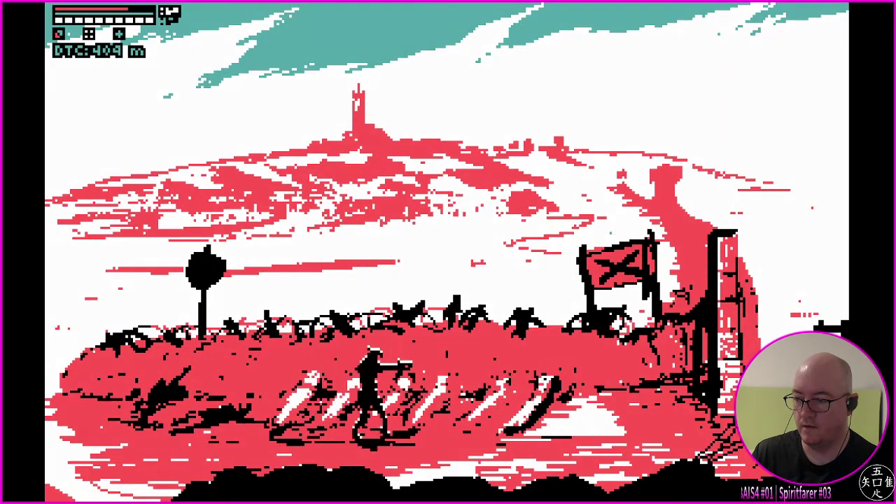
{"action": "key", "text": "Right"}
{"action": "key", "text": "Right"}
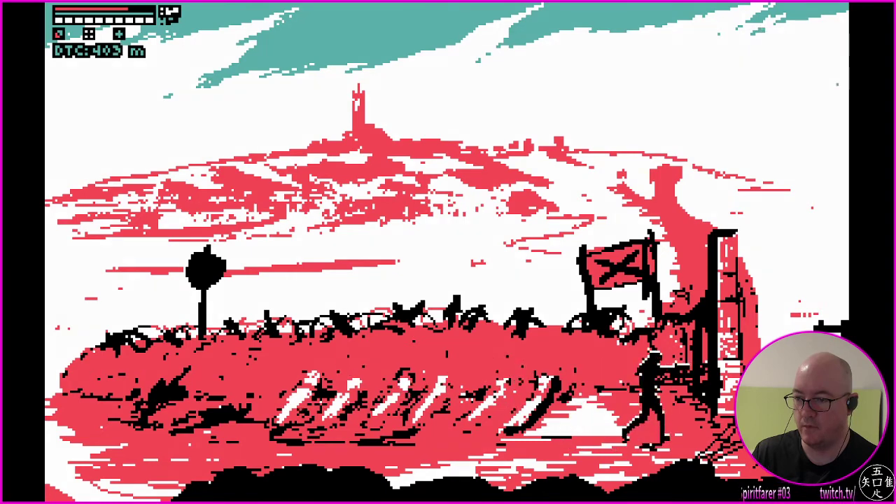
{"action": "key", "text": "Right"}
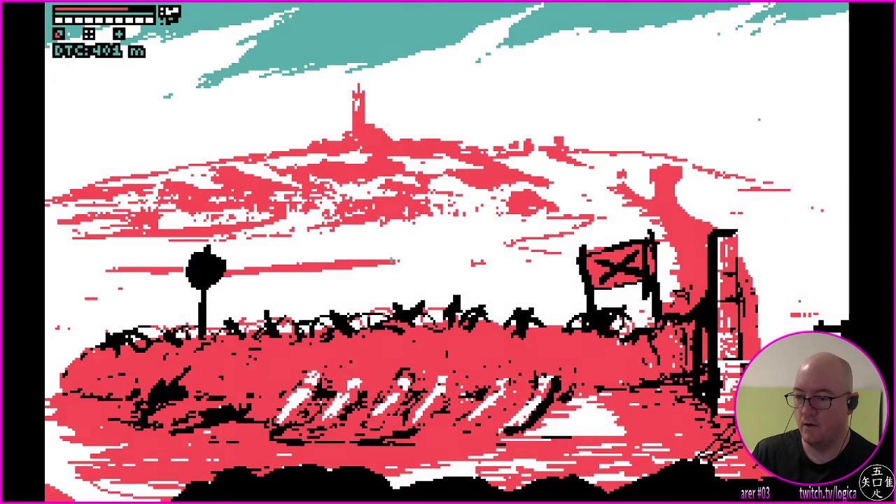
{"action": "key", "text": "Left"}
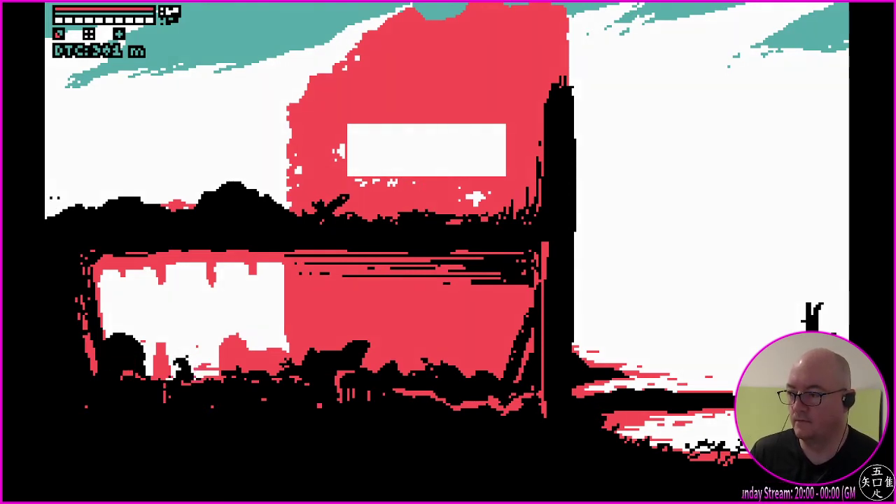
{"action": "key", "text": "Right"}
{"action": "key", "text": "Right"}
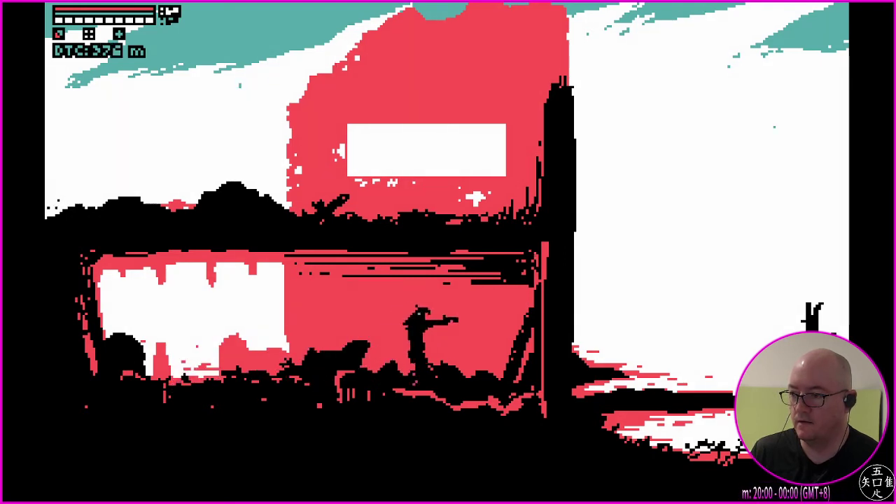
{"action": "key", "text": "Right"}
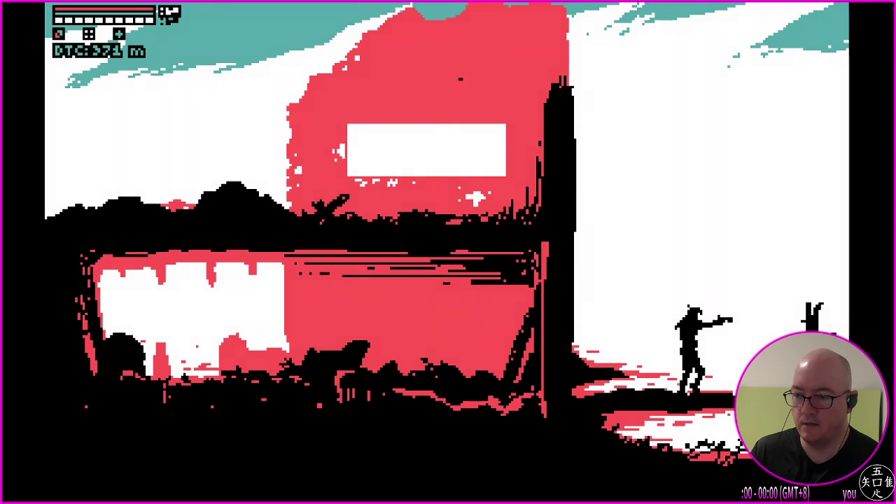
{"action": "key", "text": "Right"}
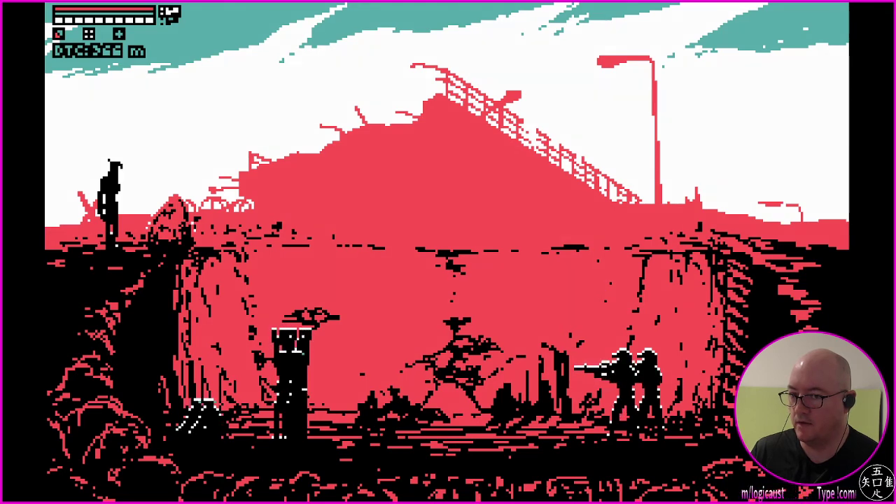
{"action": "key", "text": "Left"}
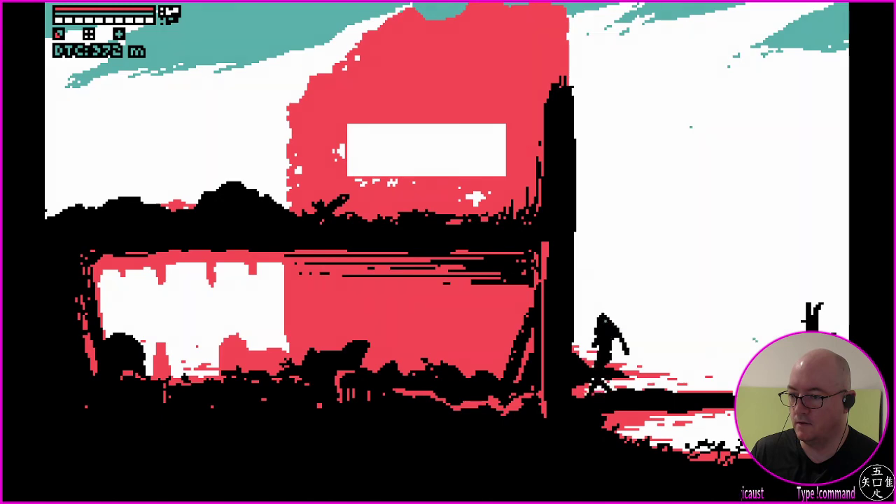
{"action": "key", "text": "Right"}
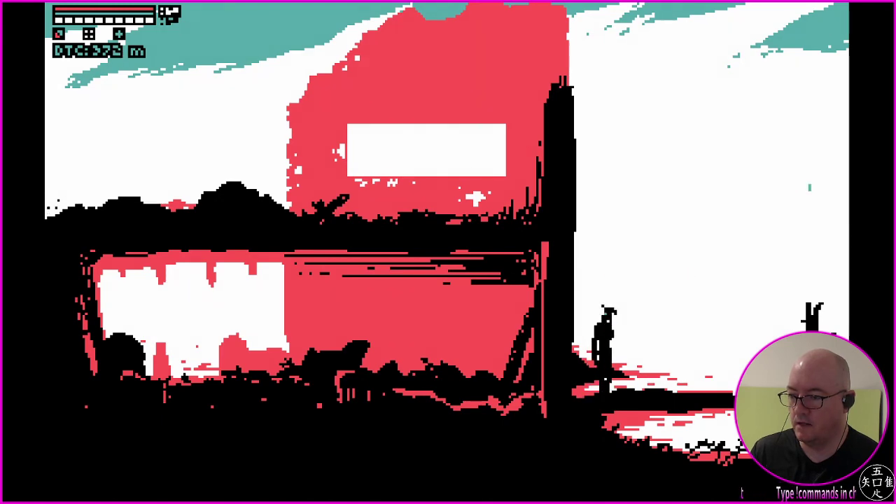
{"action": "key", "text": "Right"}
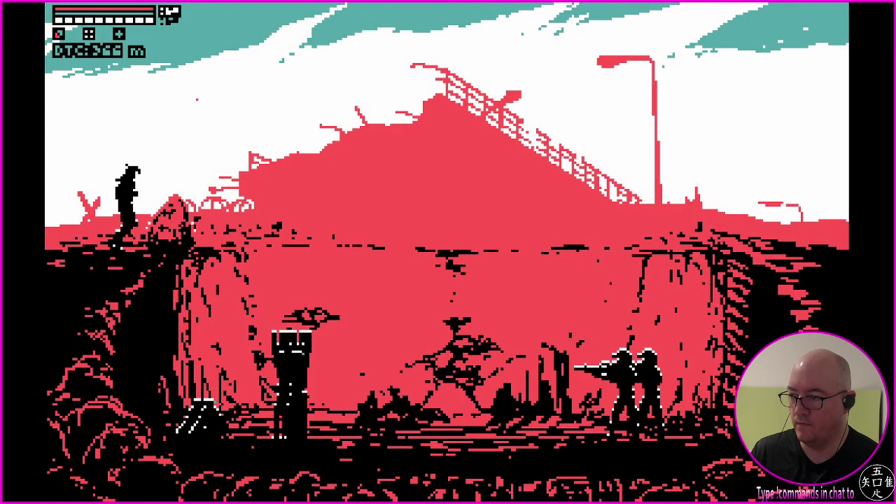
{"action": "key", "text": "Left"}
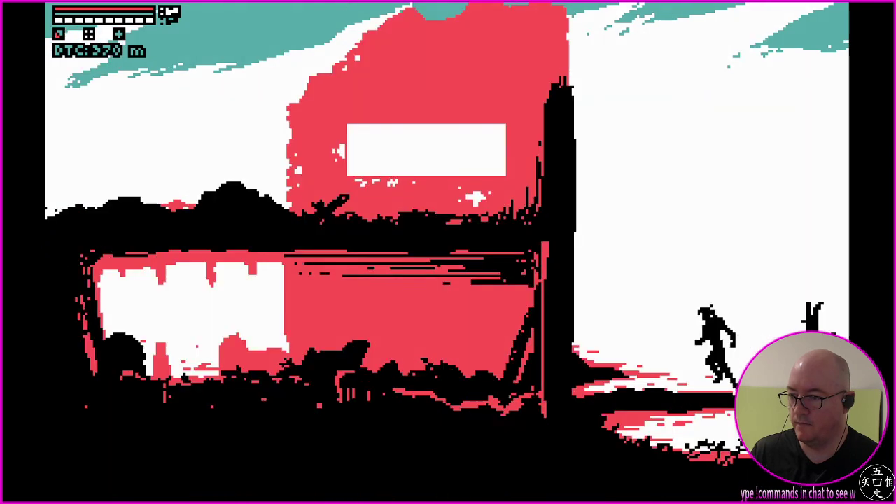
{"action": "key", "text": "Left"}
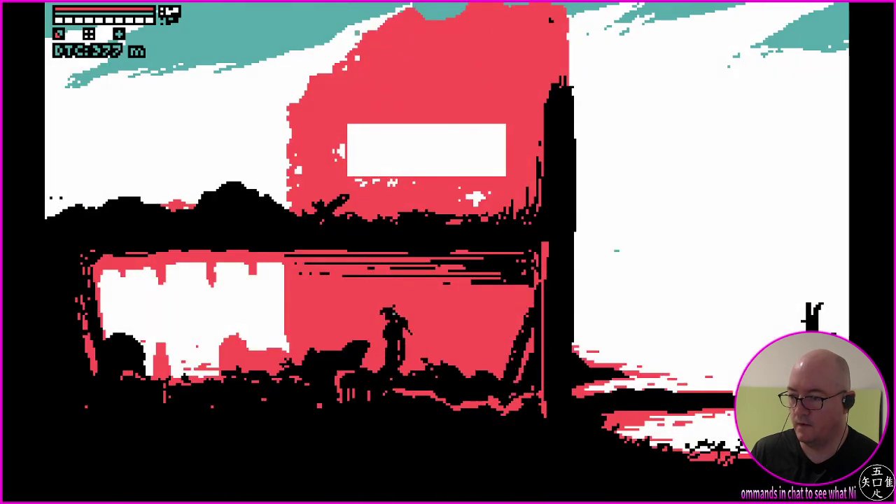